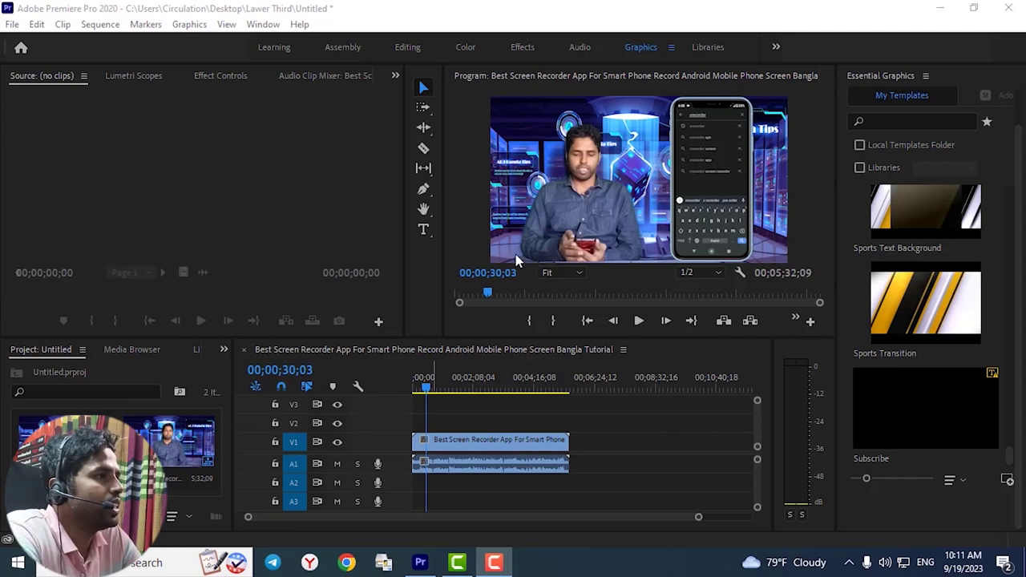
Step: Switch briefly to the Editing workspace, then return to Graphics and scroll through the templates
left_click(400, 50)
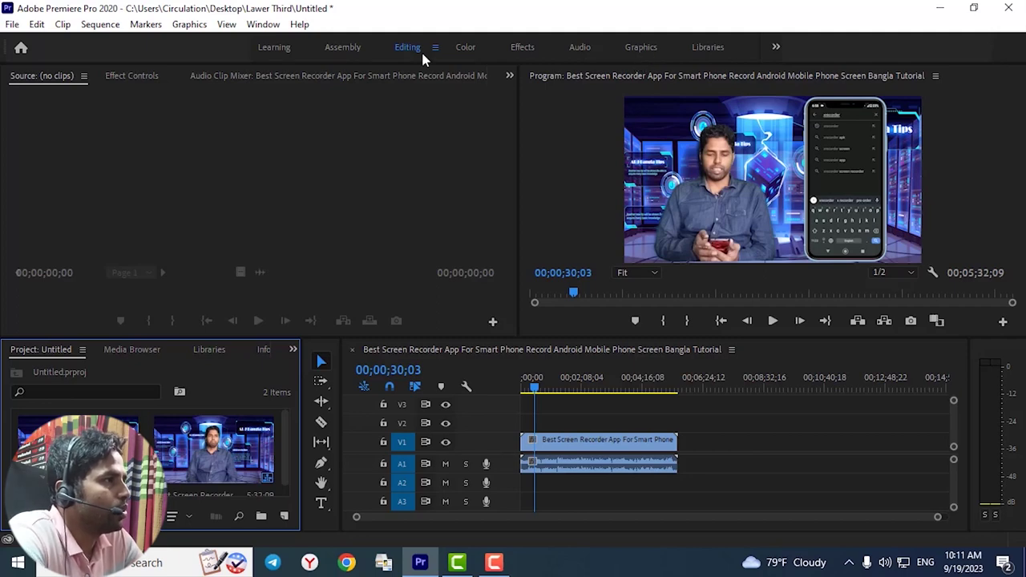
left_click(640, 47)
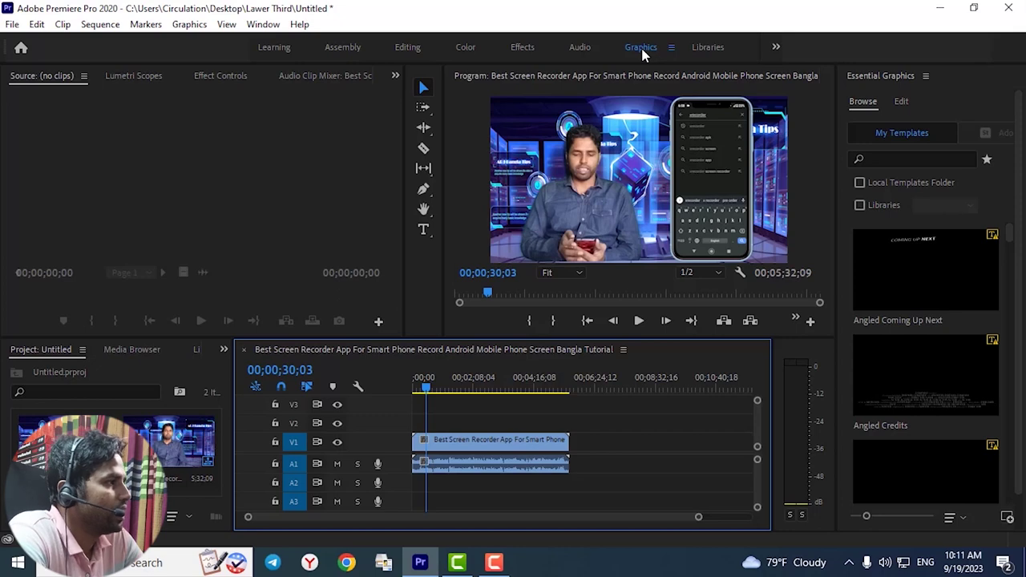
scroll(951, 313, "down", 2)
scroll(951, 313, "down", 1)
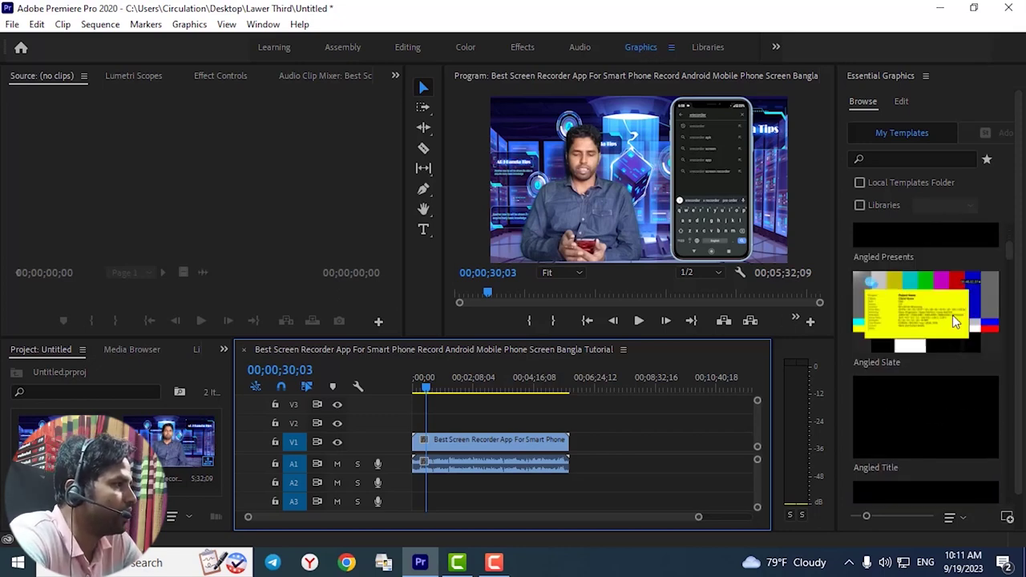
scroll(952, 315, "down", 2)
scroll(952, 319, "down", 1)
scroll(953, 319, "down", 1)
scroll(949, 320, "down", 2)
scroll(949, 324, "down", 1)
scroll(946, 325, "down", 3)
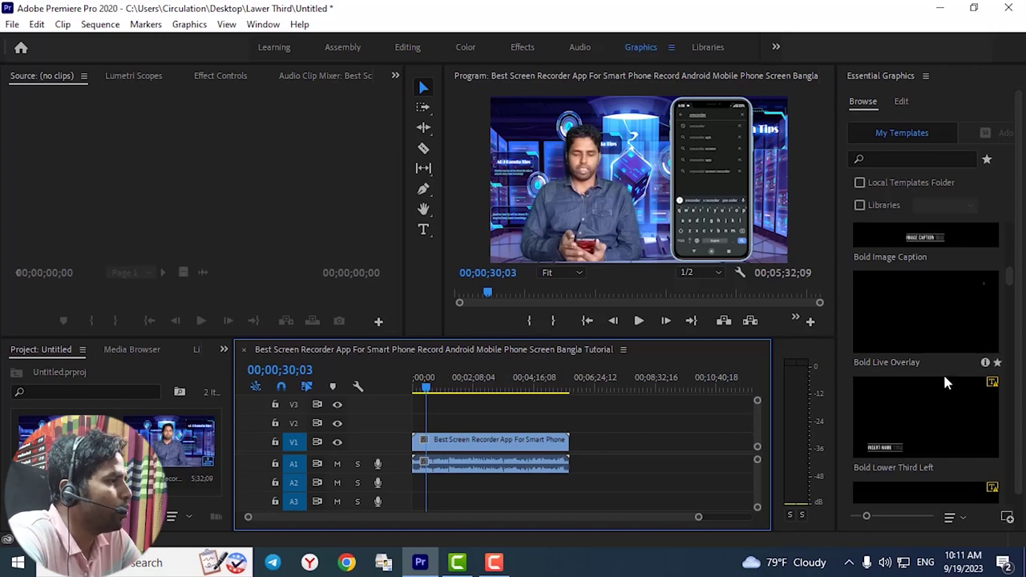
scroll(945, 377, "down", 2)
scroll(942, 402, "down", 3)
scroll(940, 397, "up", 1)
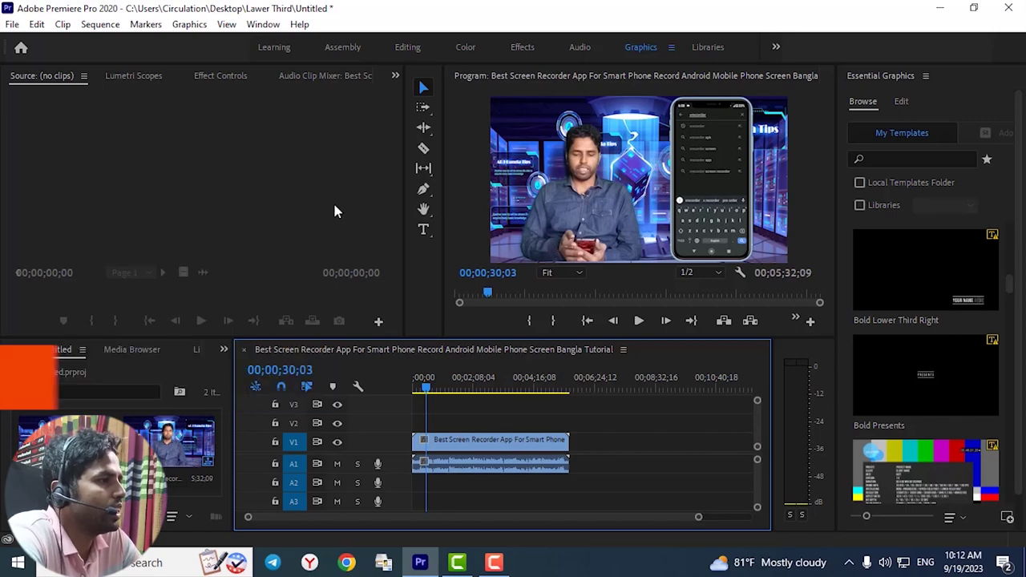
Step: In Chrome, search Google for 'premiere pro lower thirds free download'
left_click(359, 565)
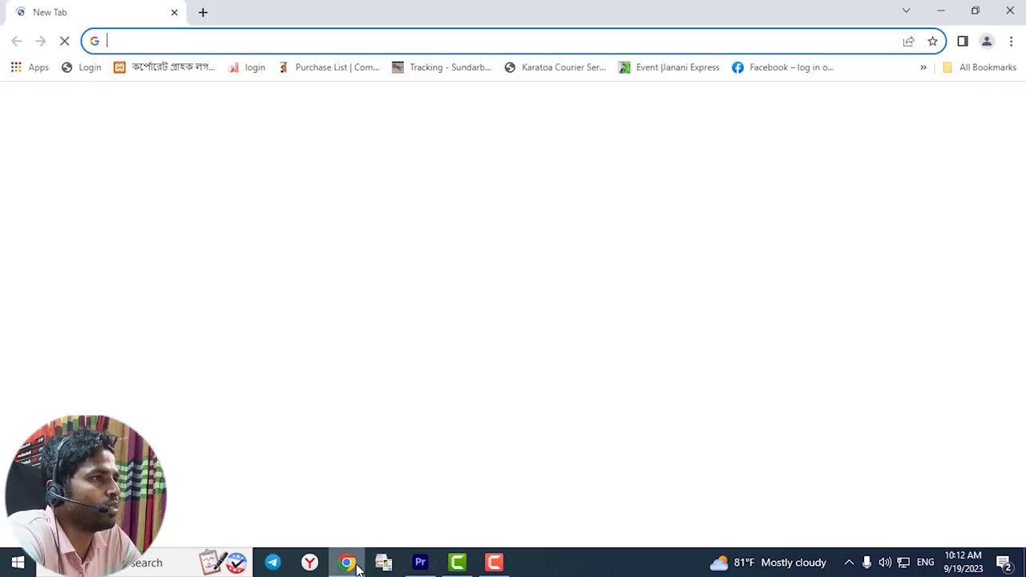
left_click(149, 41)
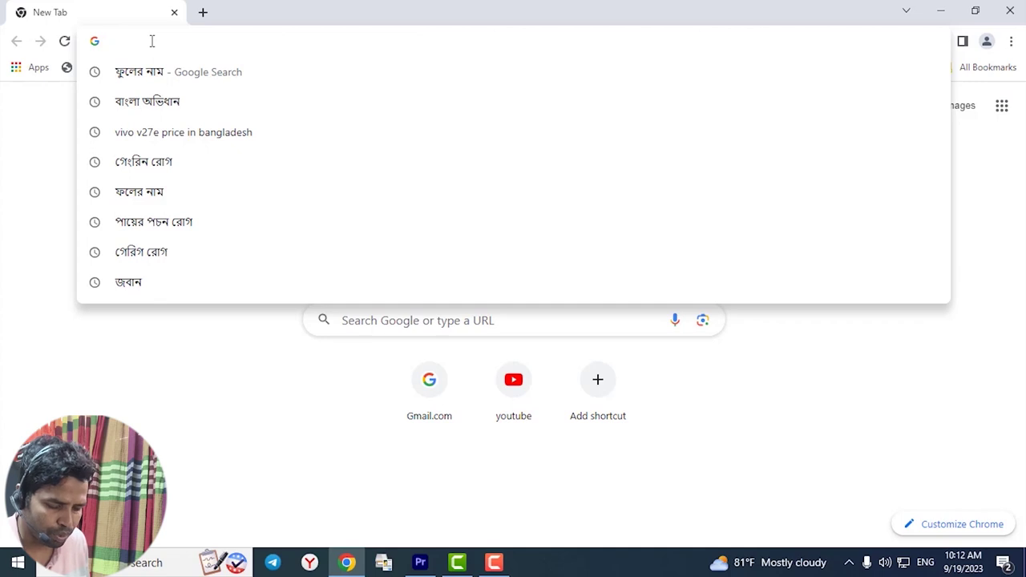
type("p")
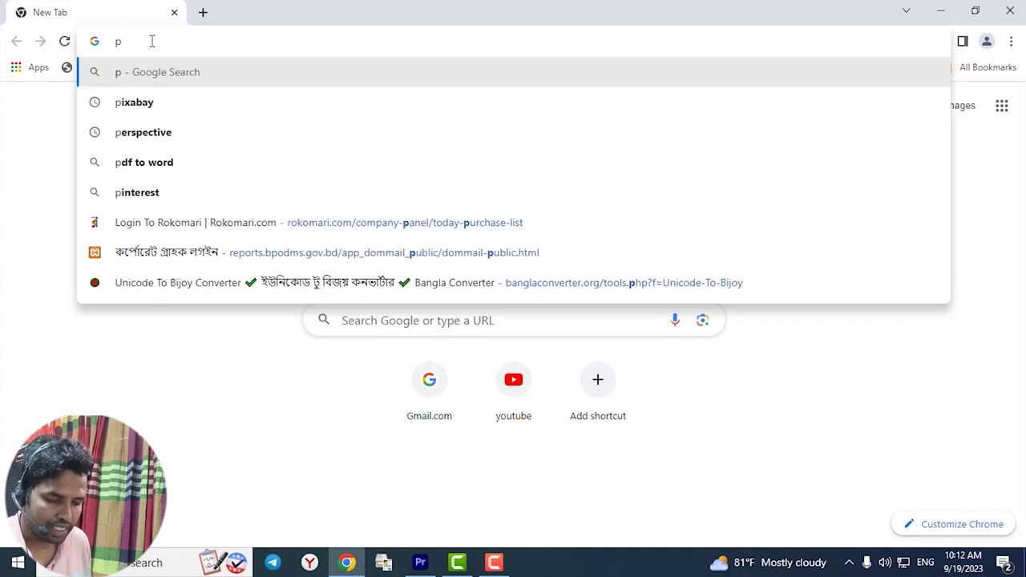
type("re")
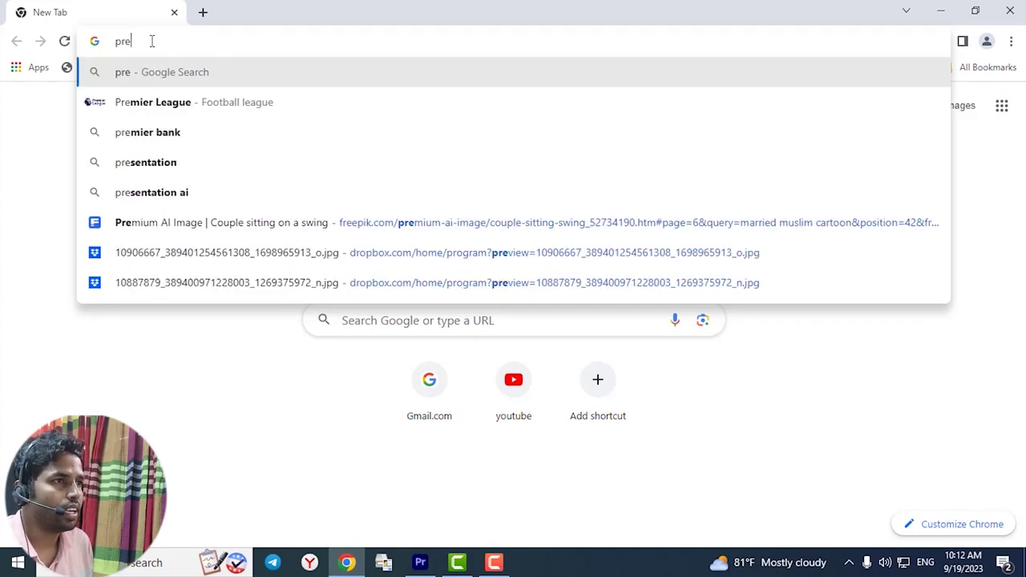
type("m")
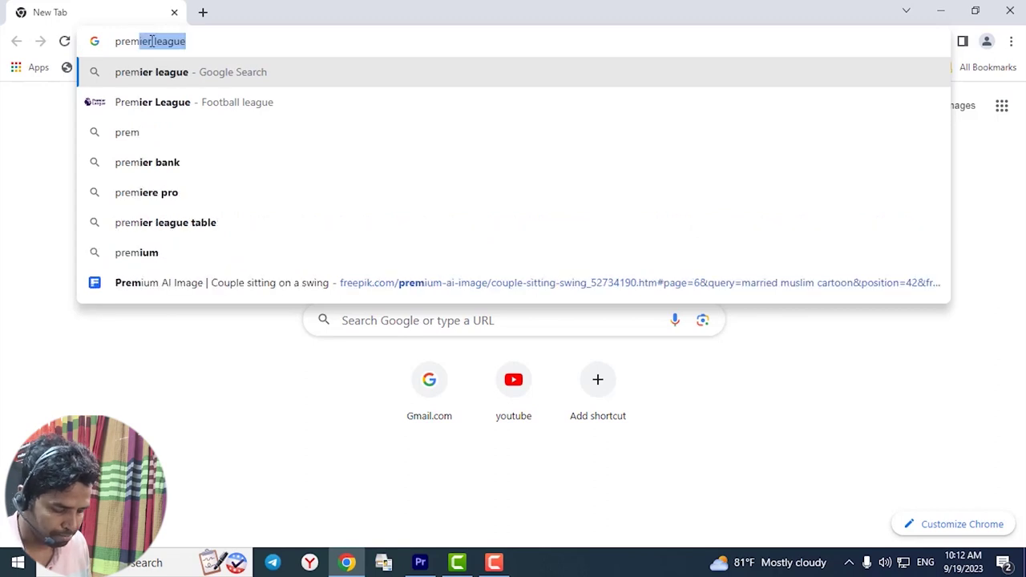
type("iere ")
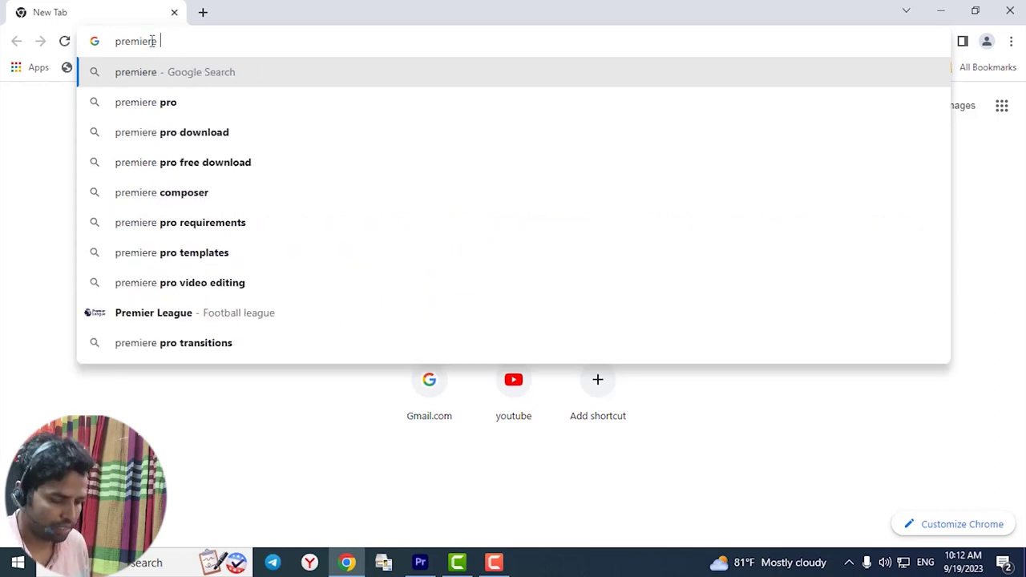
type("pro ")
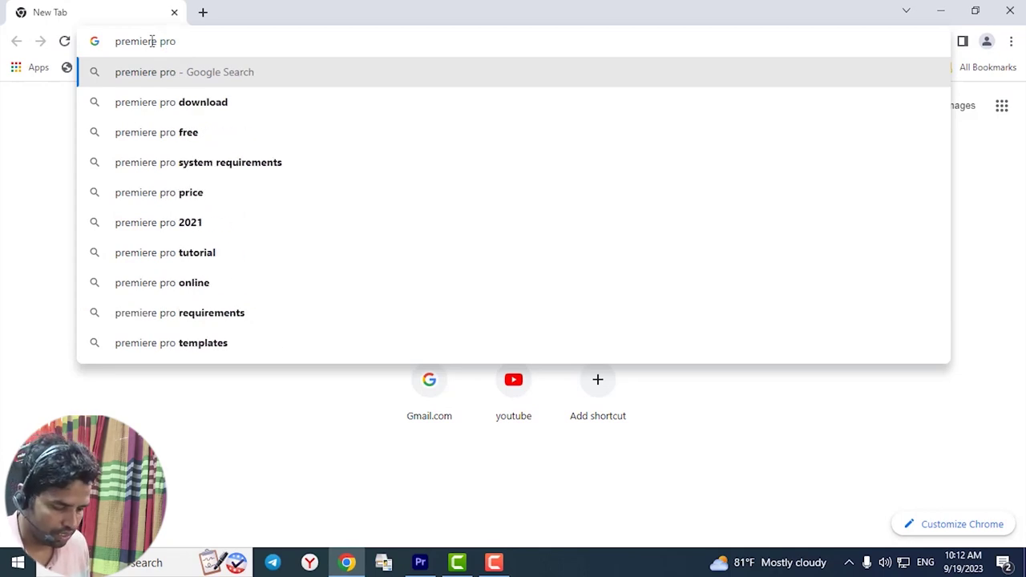
type("lower")
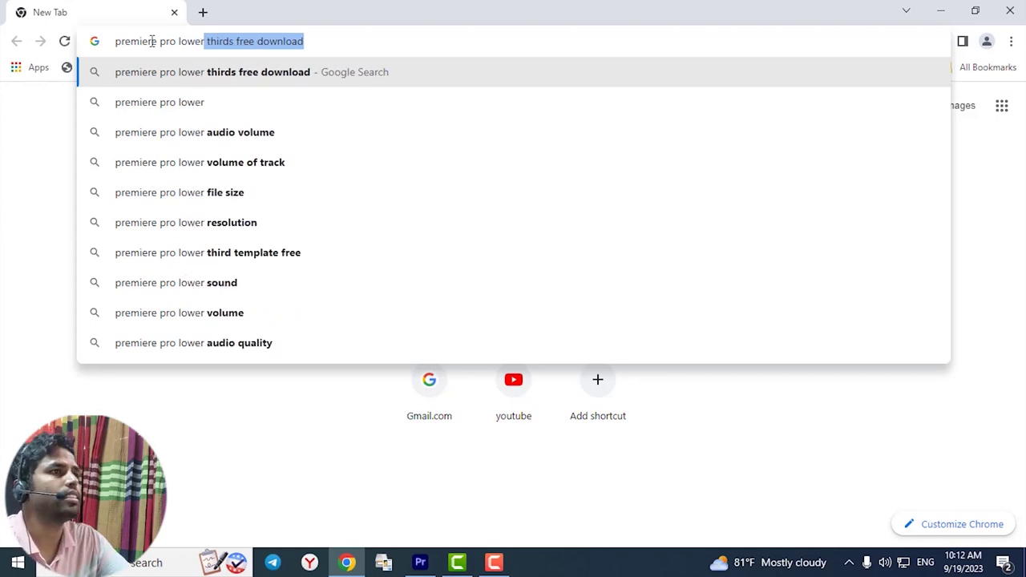
left_click(271, 73)
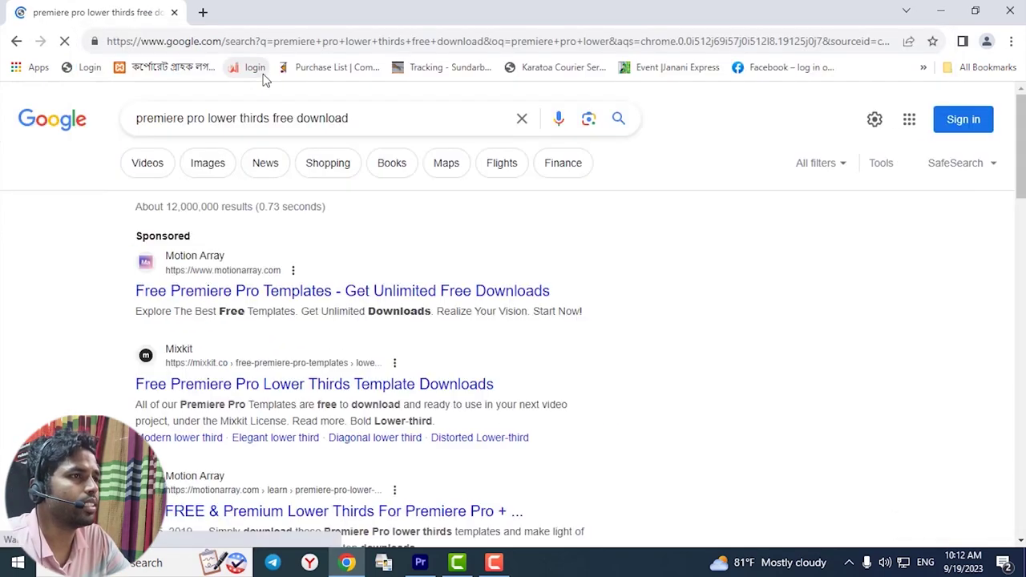
Step: Scan the search results, open Mixkit's free Premiere Pro lower thirds page, and dismiss the Envato ad
scroll(513, 214, "down", 2)
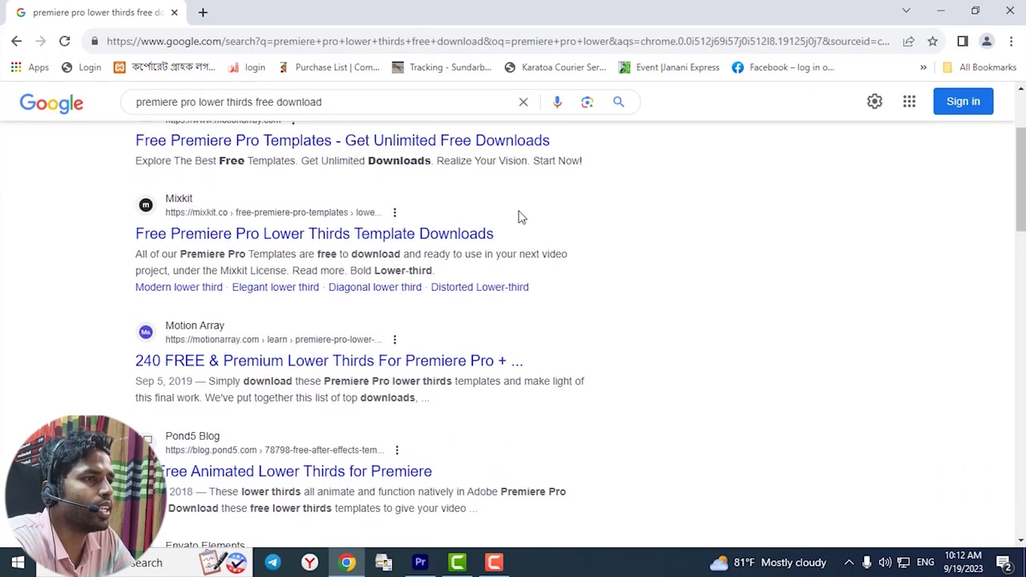
scroll(413, 283, "down", 2)
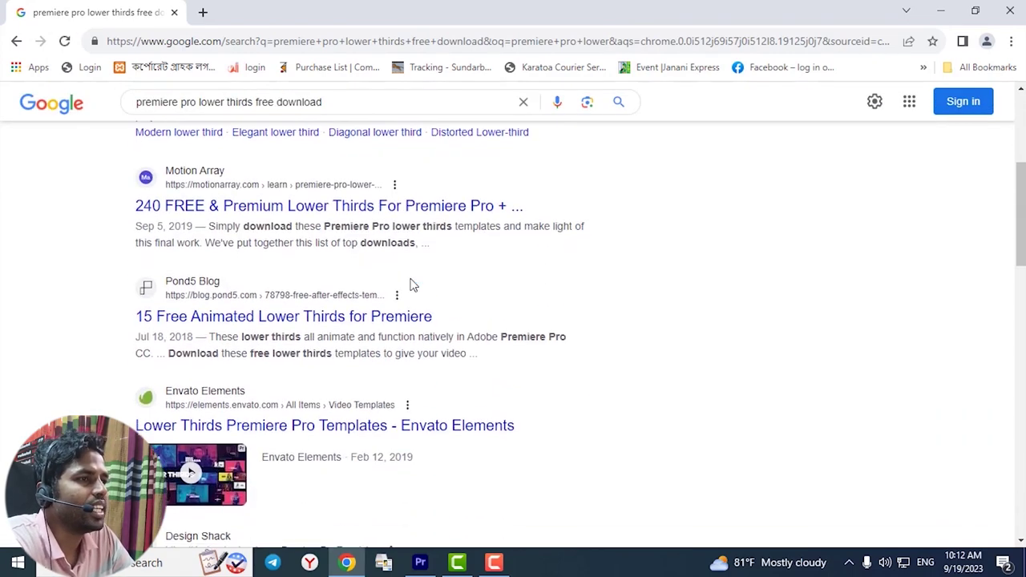
scroll(415, 282, "down", 3)
scroll(414, 286, "down", 3)
scroll(414, 286, "down", 3)
scroll(409, 285, "down", 1)
scroll(377, 292, "down", 2)
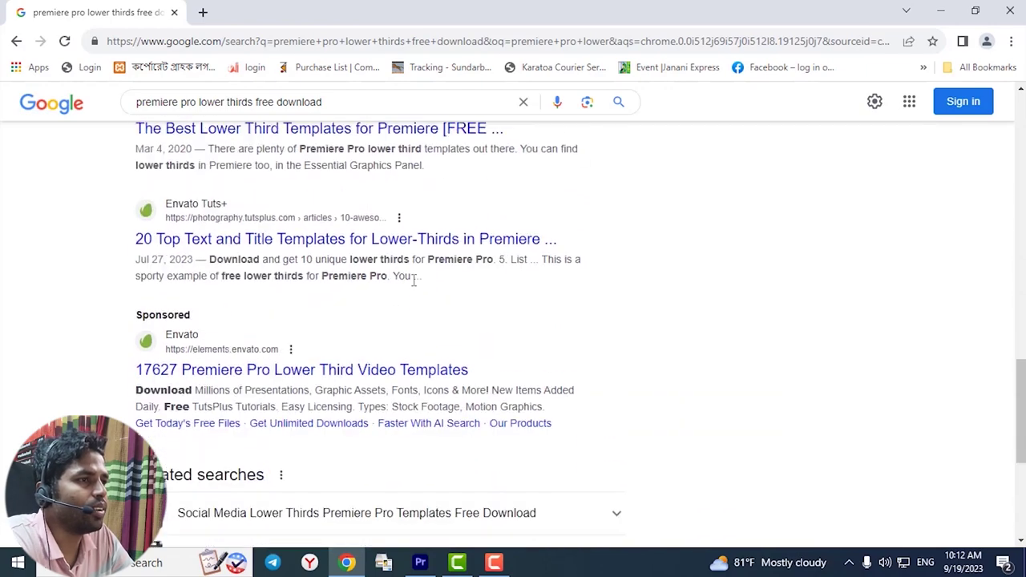
scroll(305, 279, "up", 4)
scroll(305, 279, "up", 6)
scroll(304, 279, "up", 3)
scroll(305, 279, "up", 2)
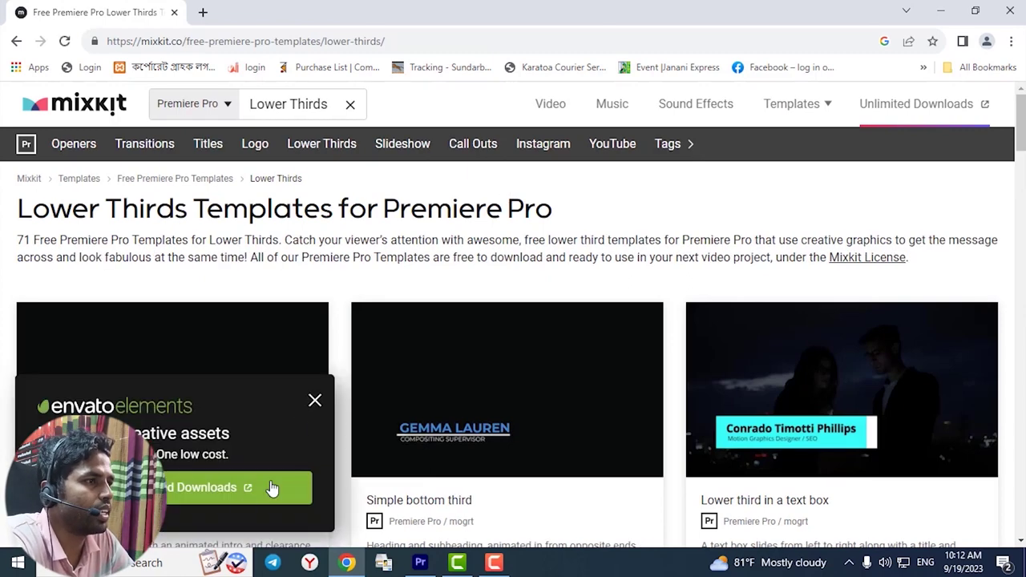
left_click(314, 401)
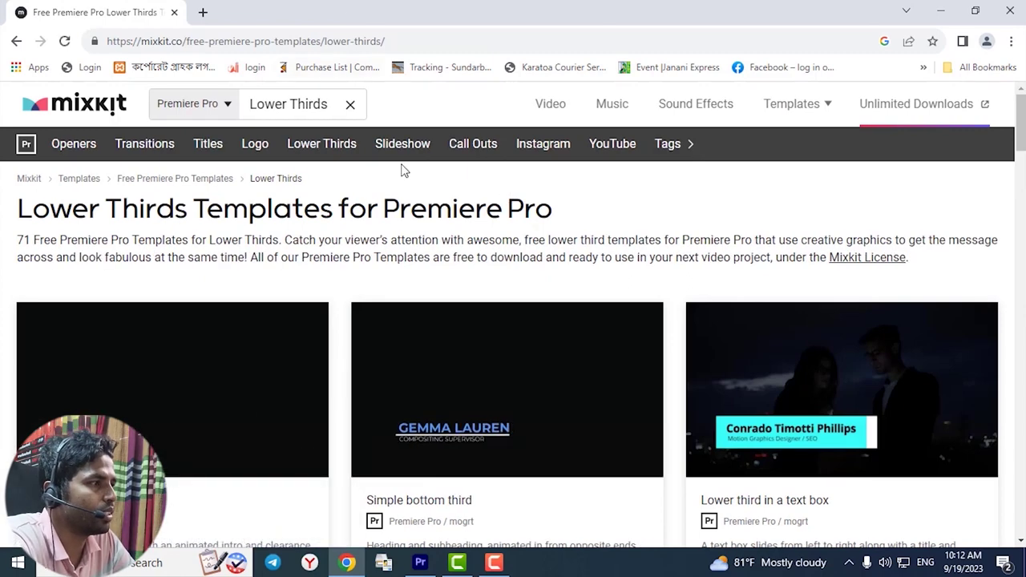
Step: Download the free 'Lower third in a text box' template zip, then minimize windows to the desktop
scroll(916, 290, "down", 2)
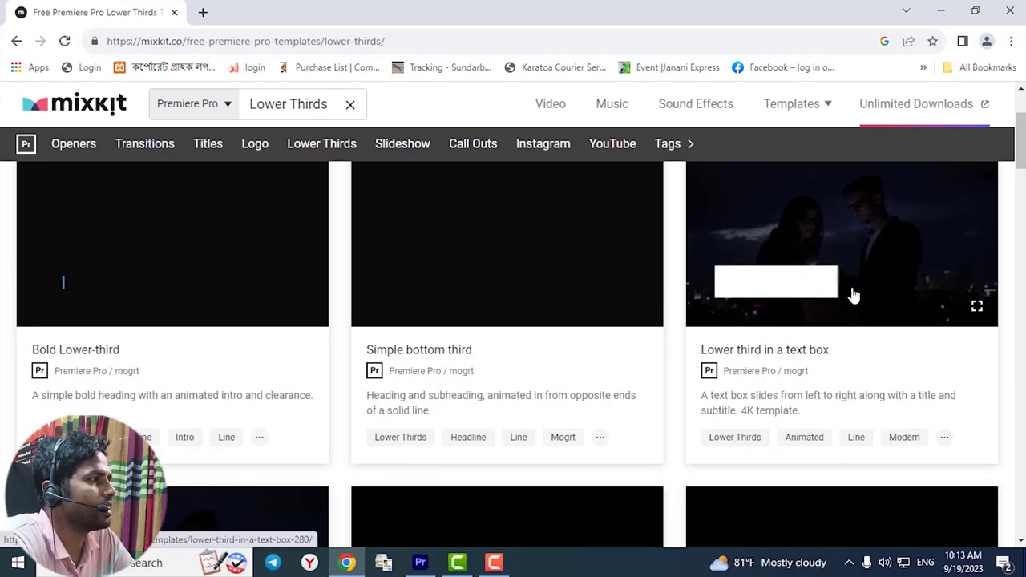
scroll(854, 297, "up", 2)
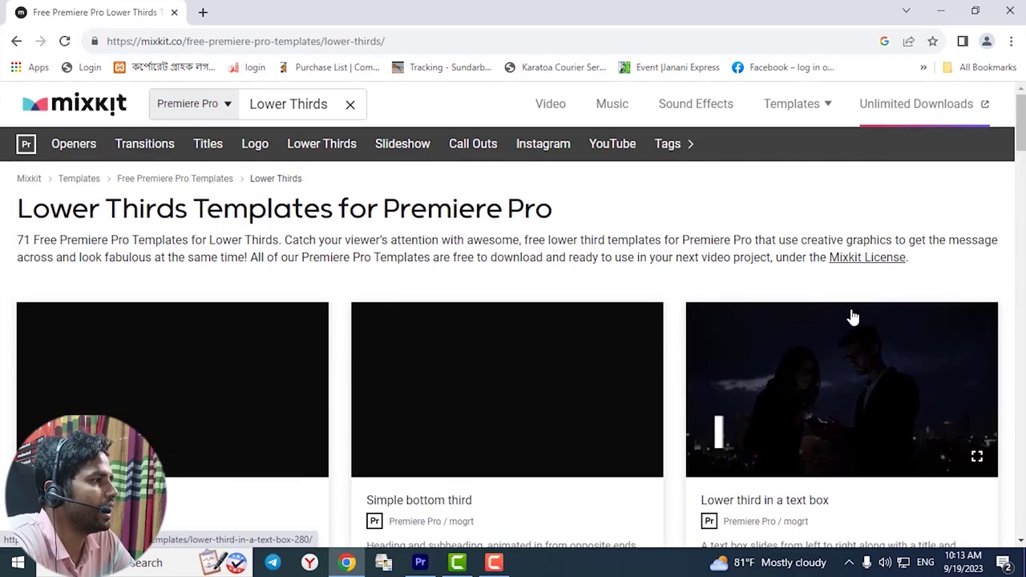
left_click(816, 454)
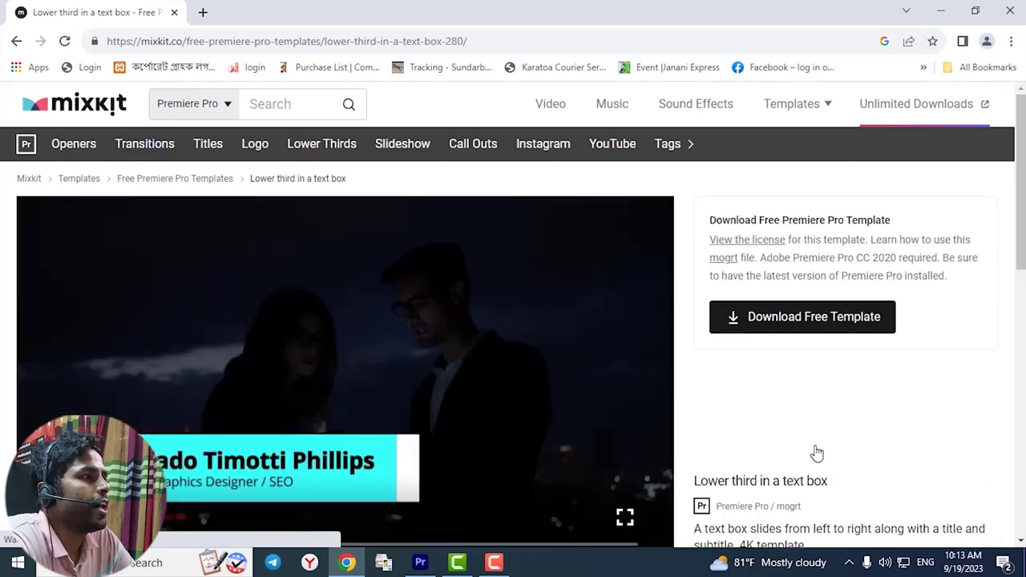
scroll(855, 297, "down", 1)
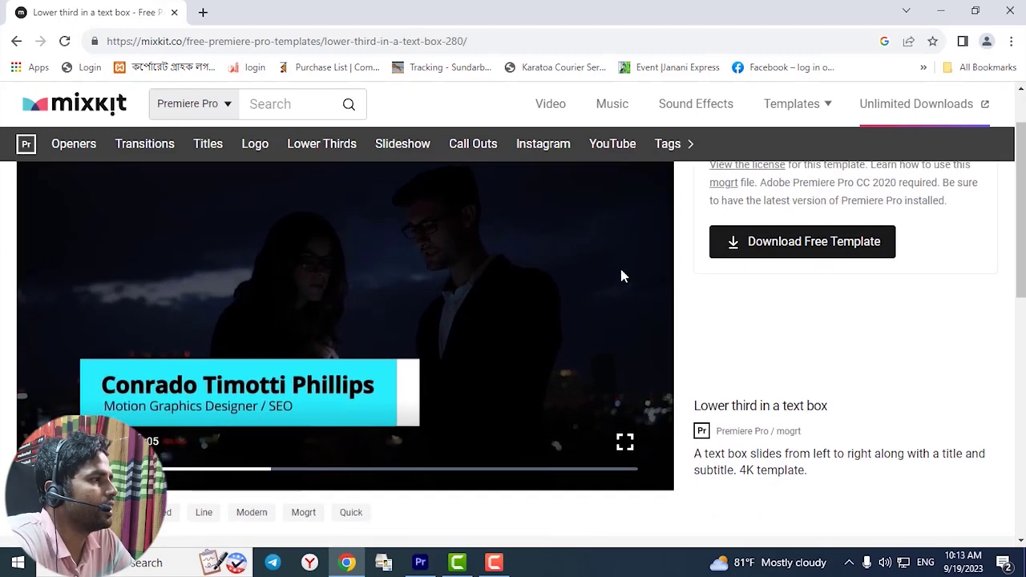
left_click(813, 251)
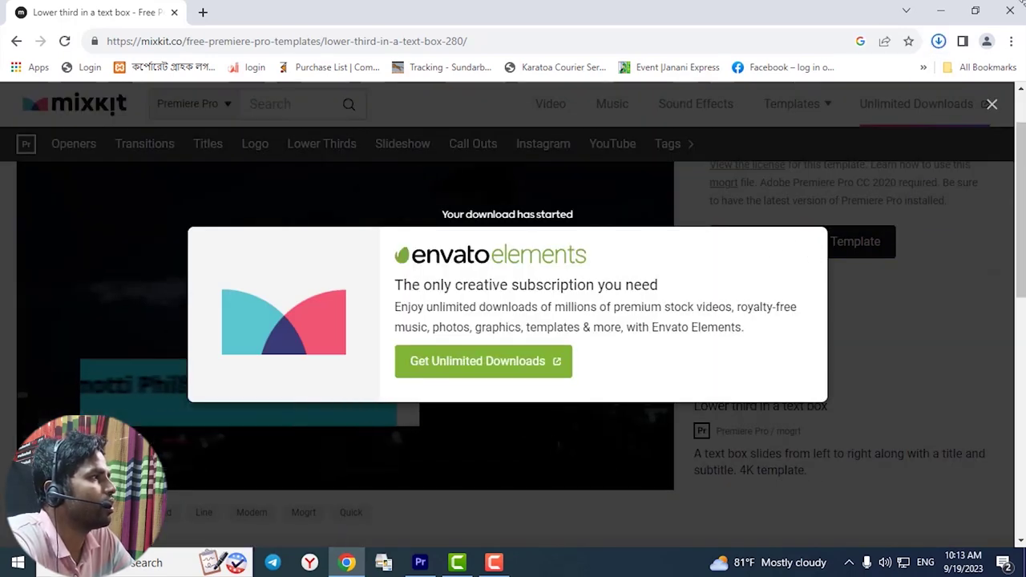
left_click(948, 8)
left_click(942, 8)
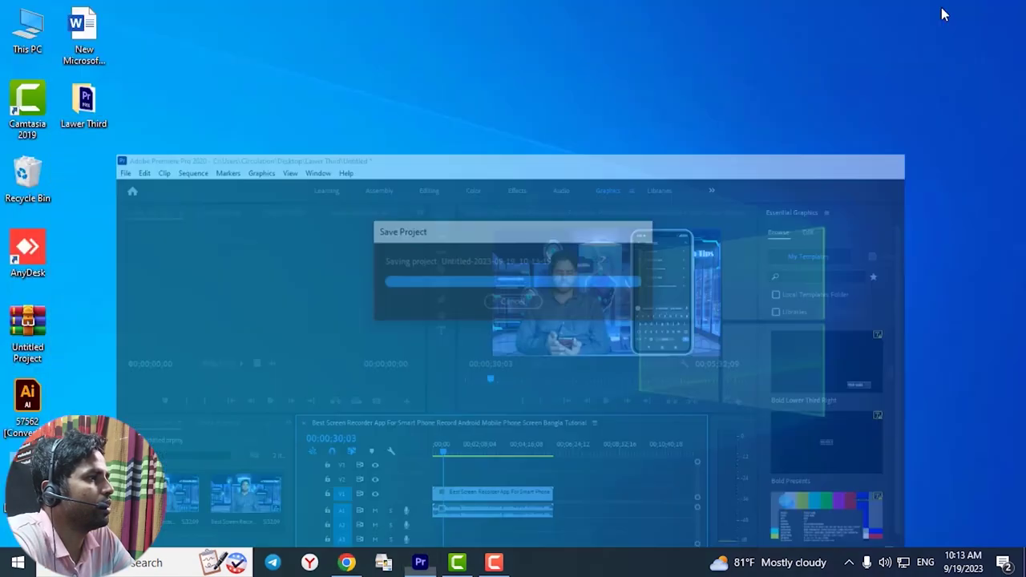
Step: Extract the mixkit-lower-third-in-a-text-box-280 zip in Downloads with Extract Here, then return to Premiere
double_click(42, 26)
left_click(53, 327)
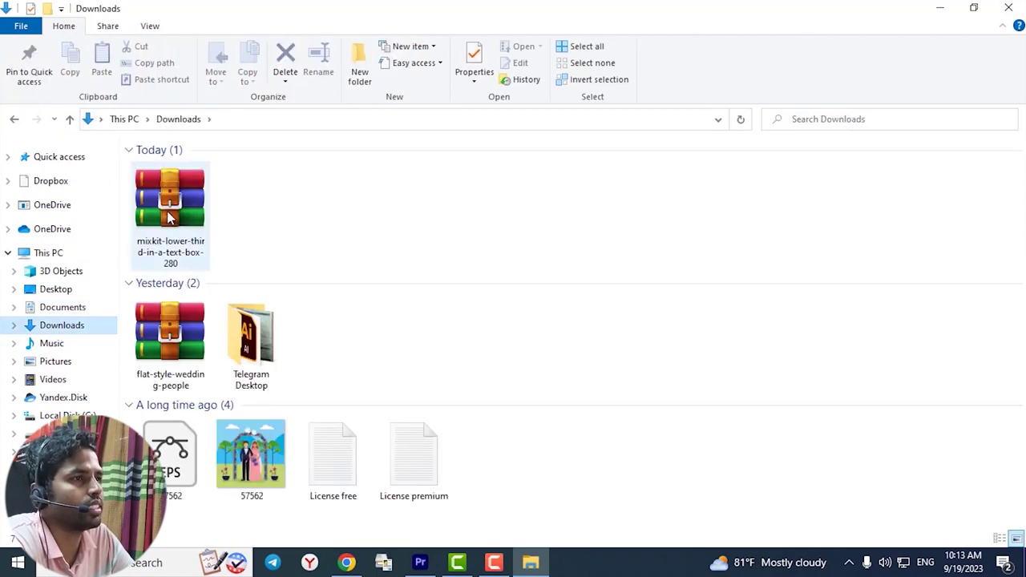
left_click(168, 218)
right_click(168, 218)
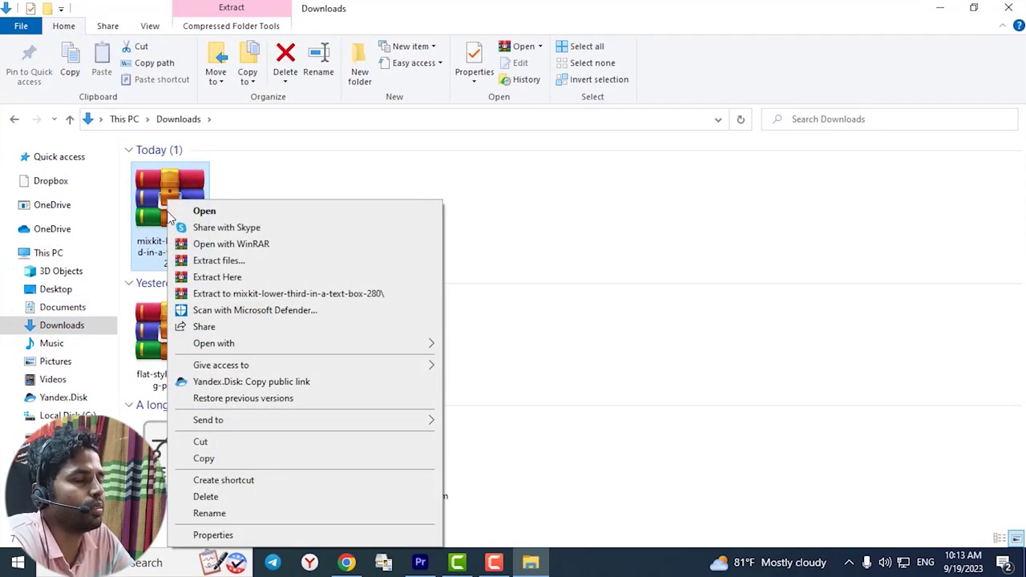
left_click(249, 169)
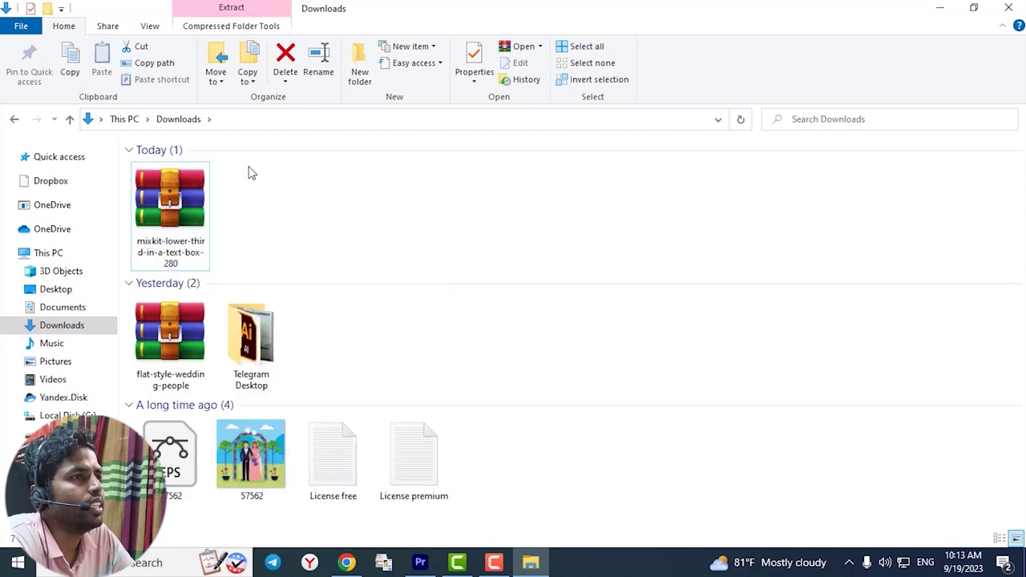
right_click(185, 186)
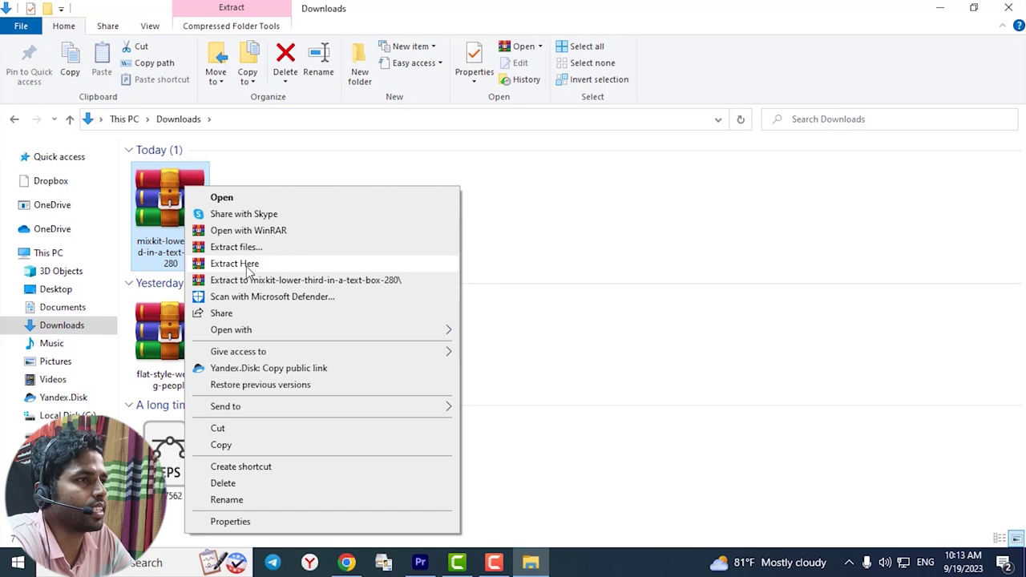
left_click(247, 266)
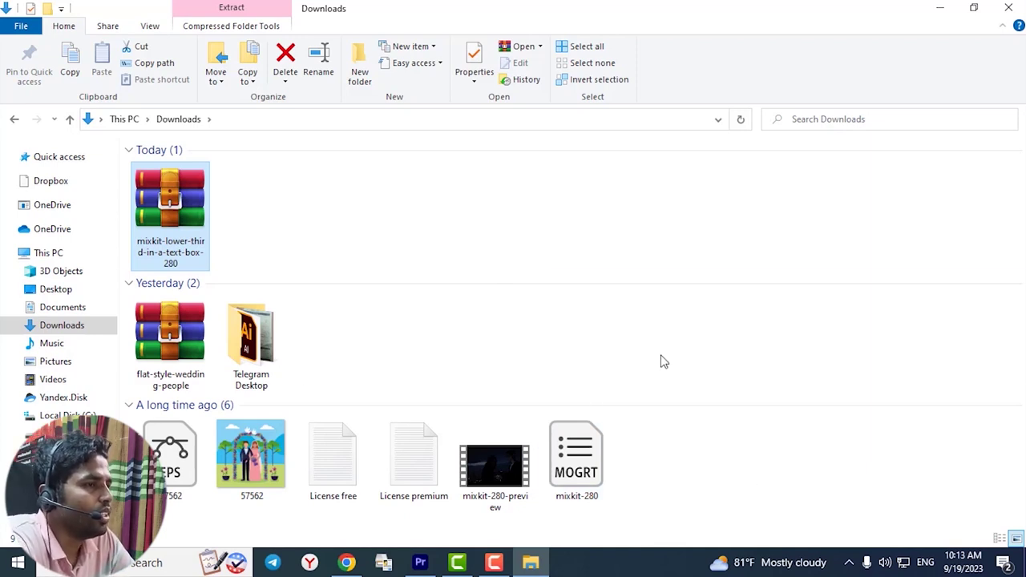
left_click(419, 564)
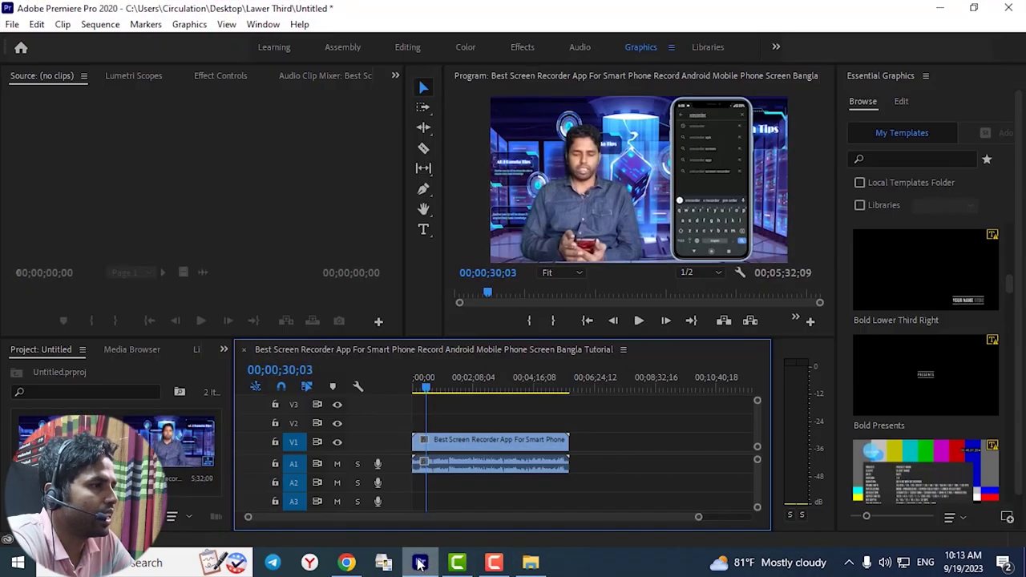
scroll(982, 381, "down", 3)
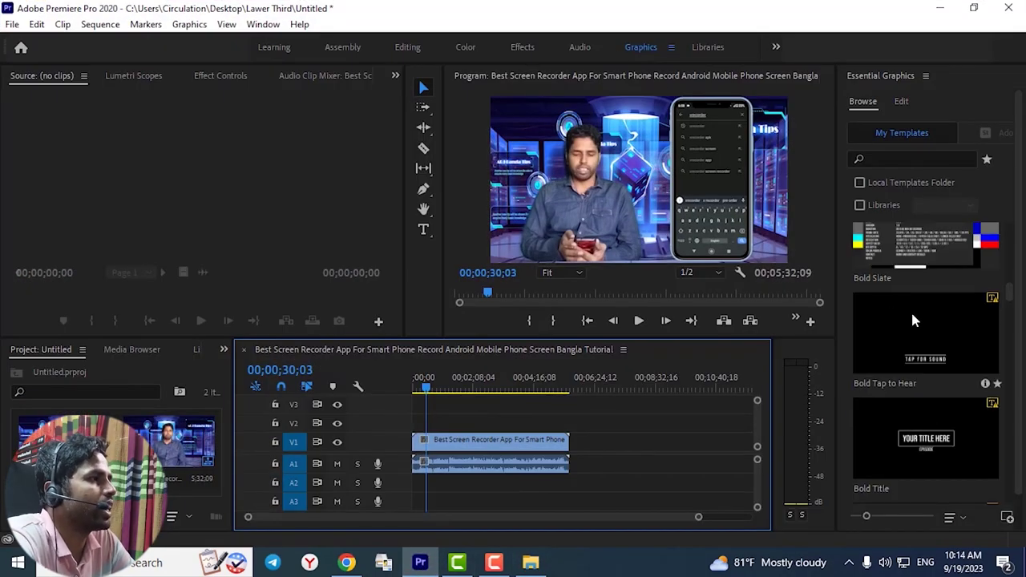
scroll(916, 316, "down", 3)
scroll(919, 324, "down", 1)
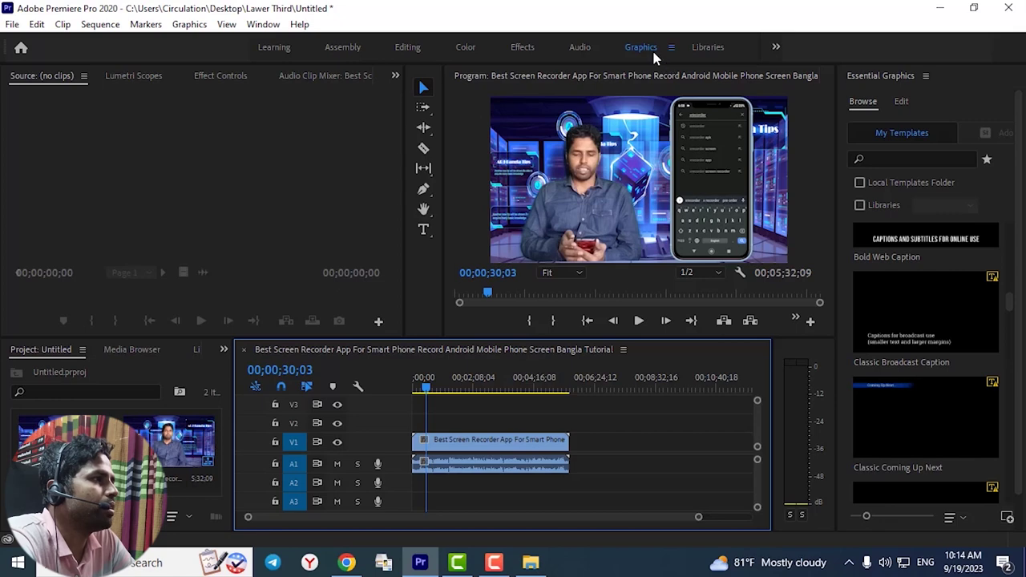
scroll(930, 243, "down", 3)
scroll(930, 243, "down", 3)
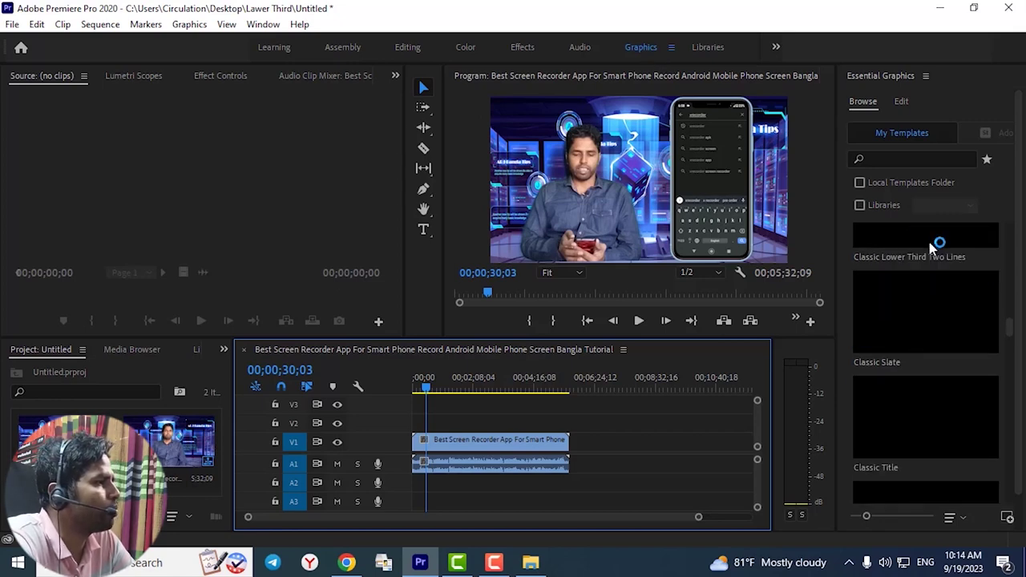
scroll(929, 244, "down", 2)
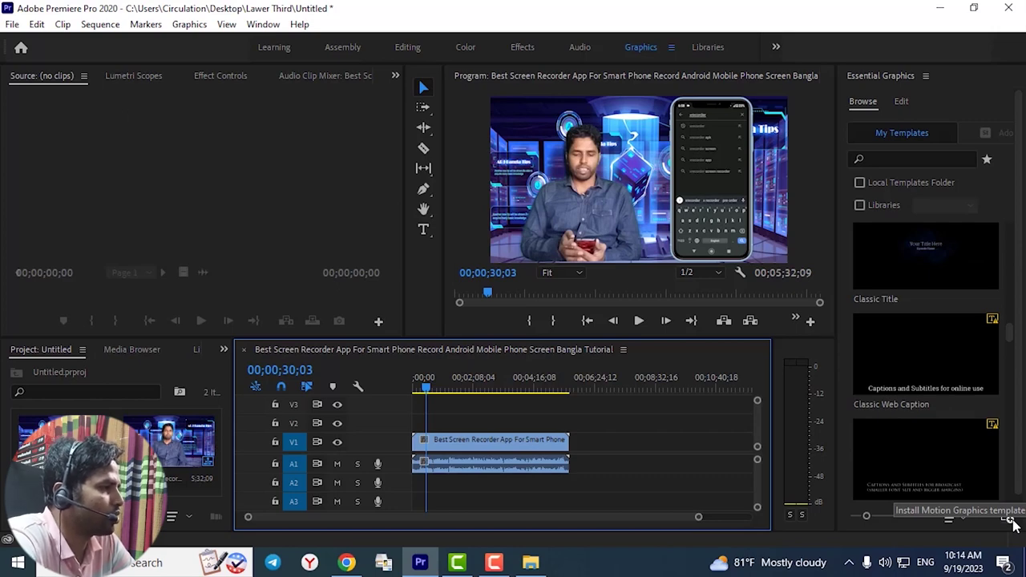
left_click(1008, 519)
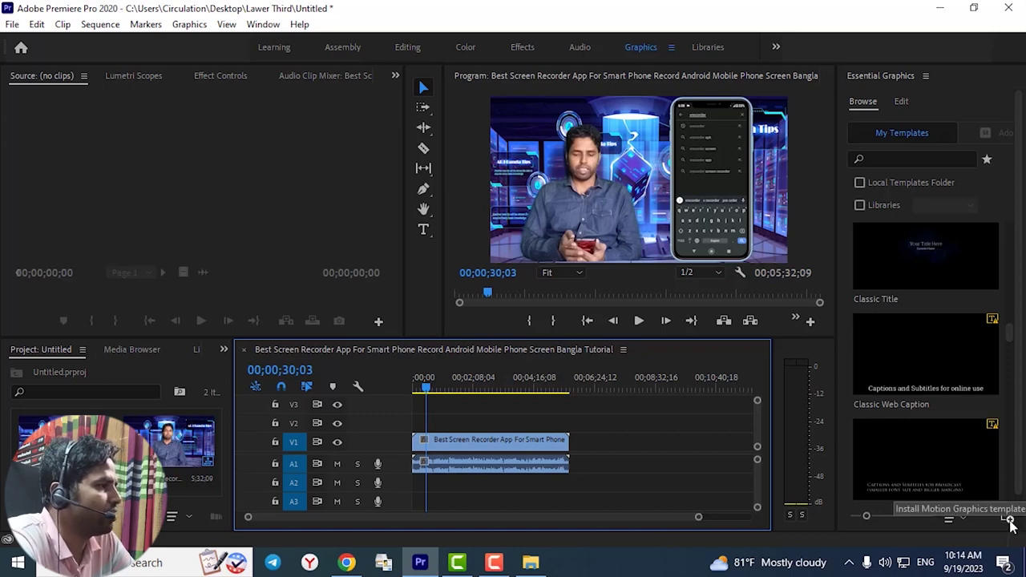
left_click(1008, 520)
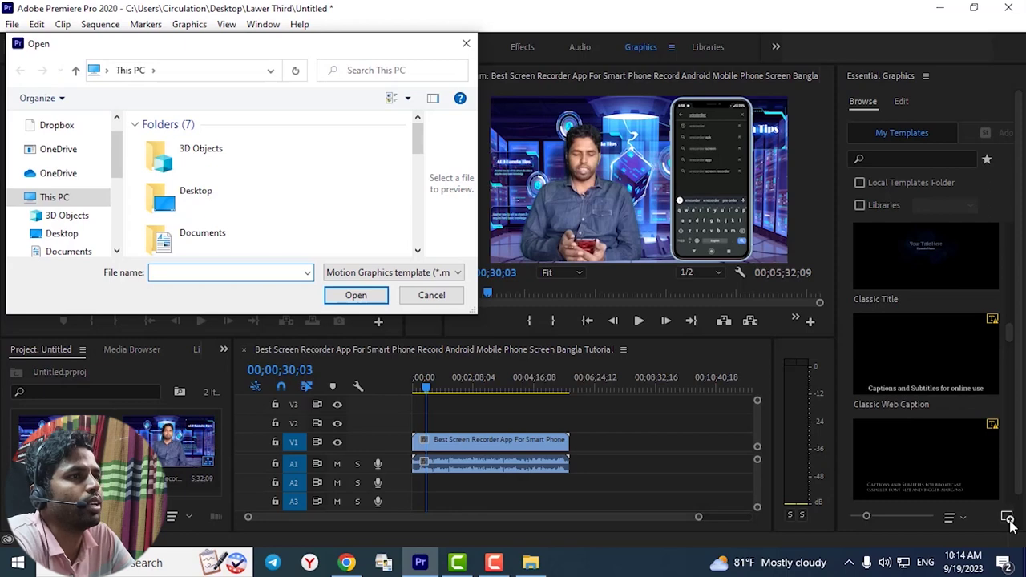
Step: Install mixkit-280 from the Downloads folder as a motion graphics template
scroll(64, 188, "down", 2)
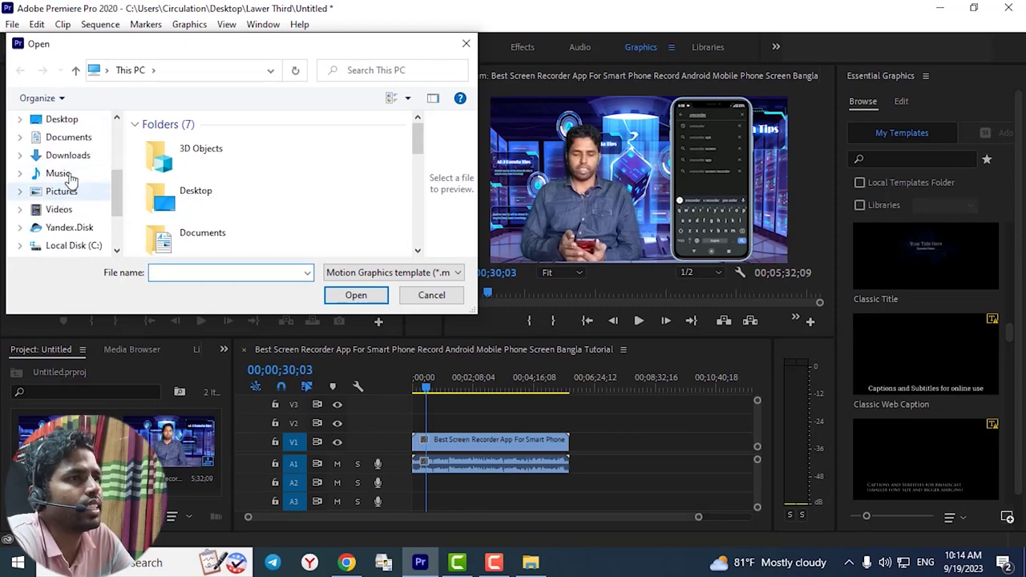
left_click(70, 157)
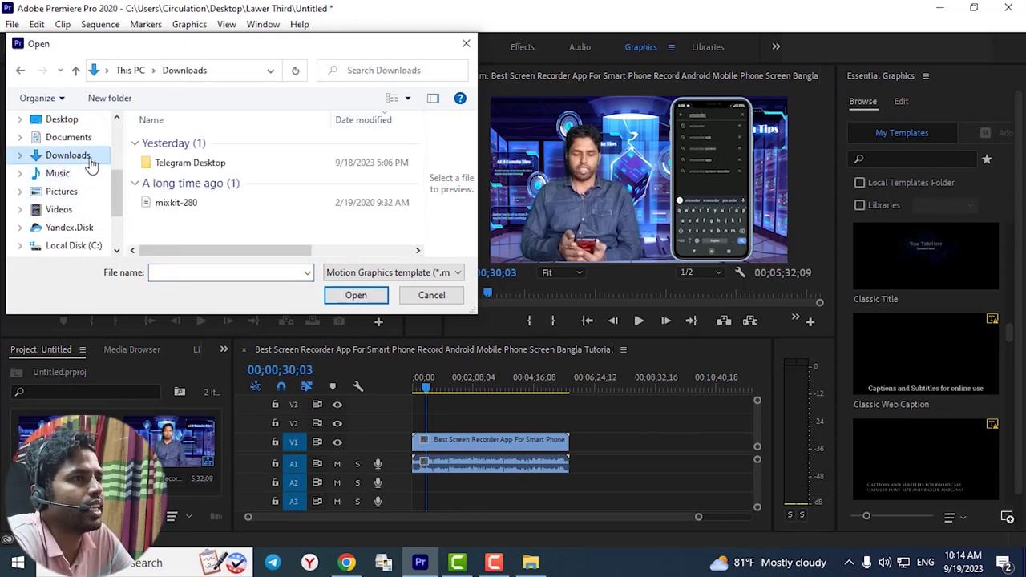
left_click(167, 204)
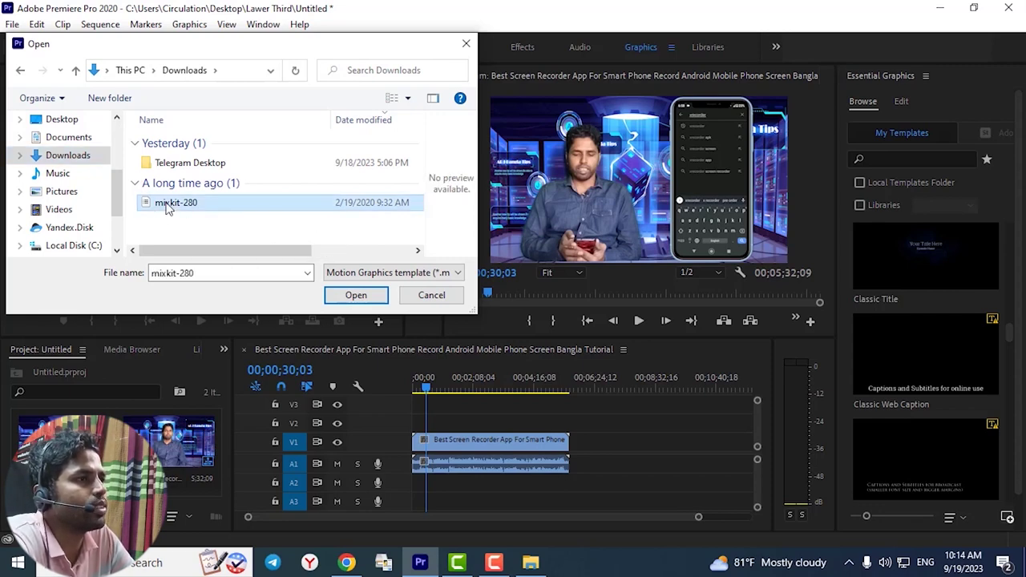
left_click(356, 296)
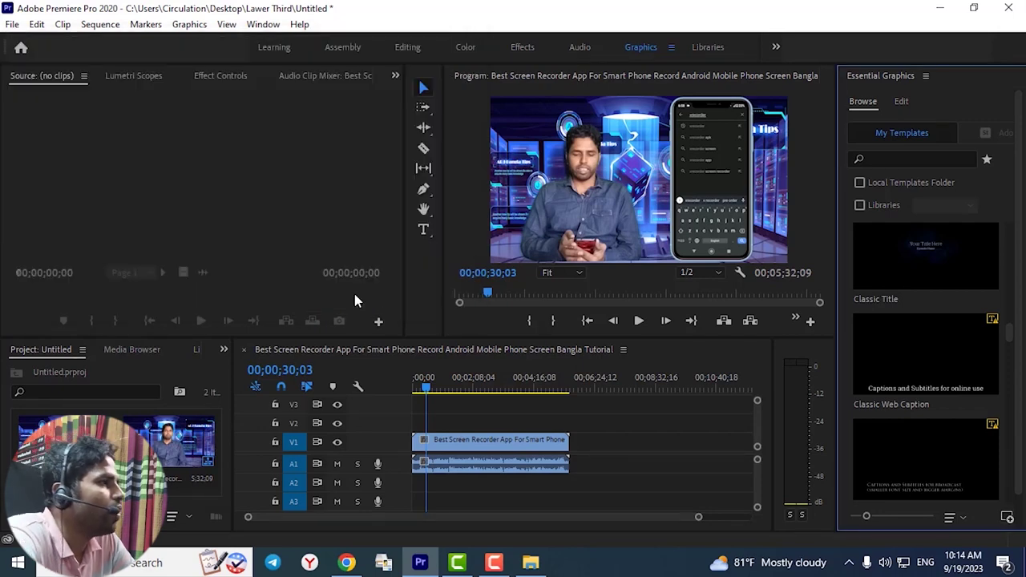
Step: Widen the Essential Graphics templates browser into a multi-column grid
scroll(949, 363, "down", 3)
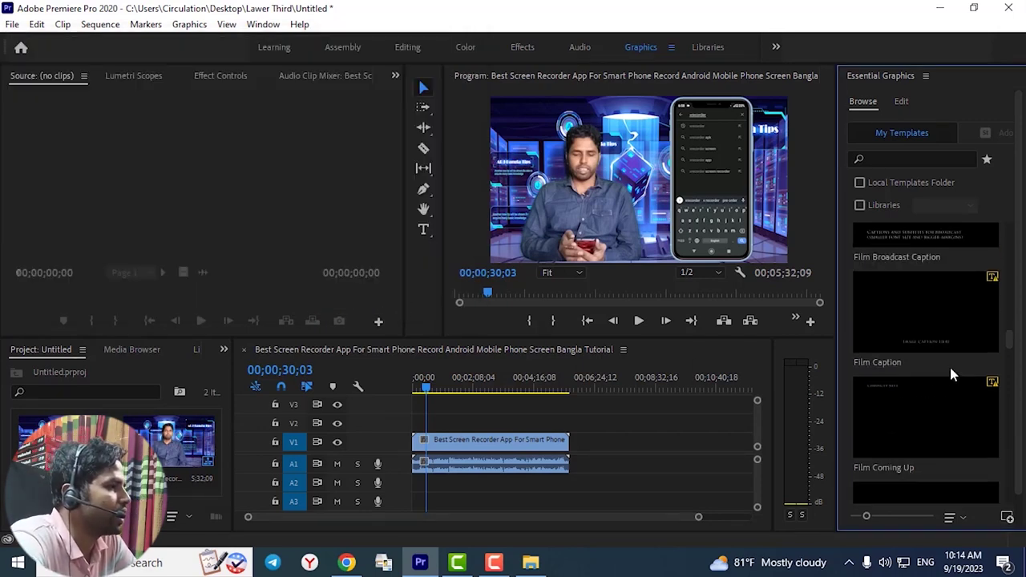
scroll(949, 364, "down", 2)
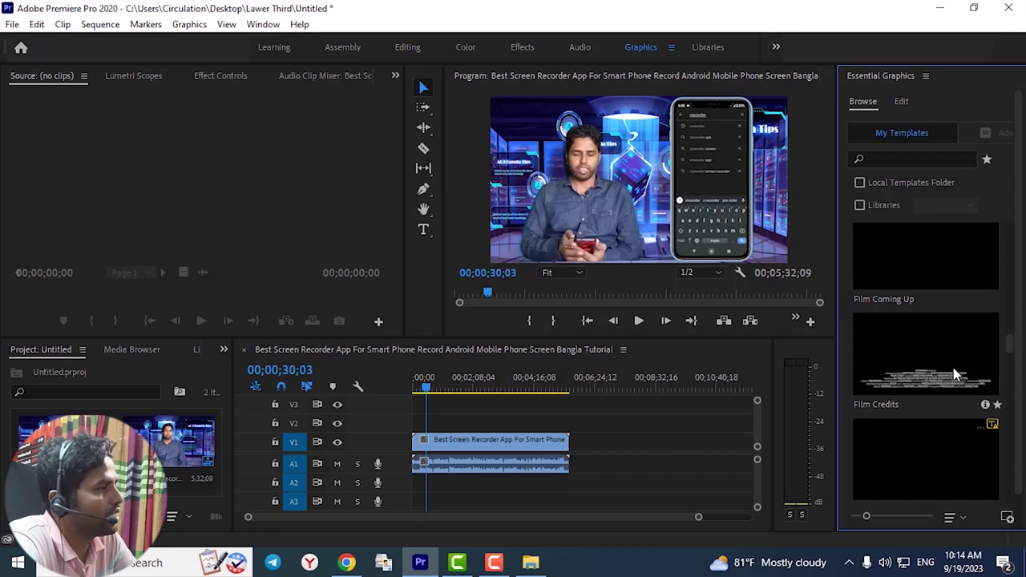
left_click_drag(834, 367, 593, 362)
Step: Find the Lower Third 07 template and drag it onto V2 above the video
scroll(815, 367, "up", 10)
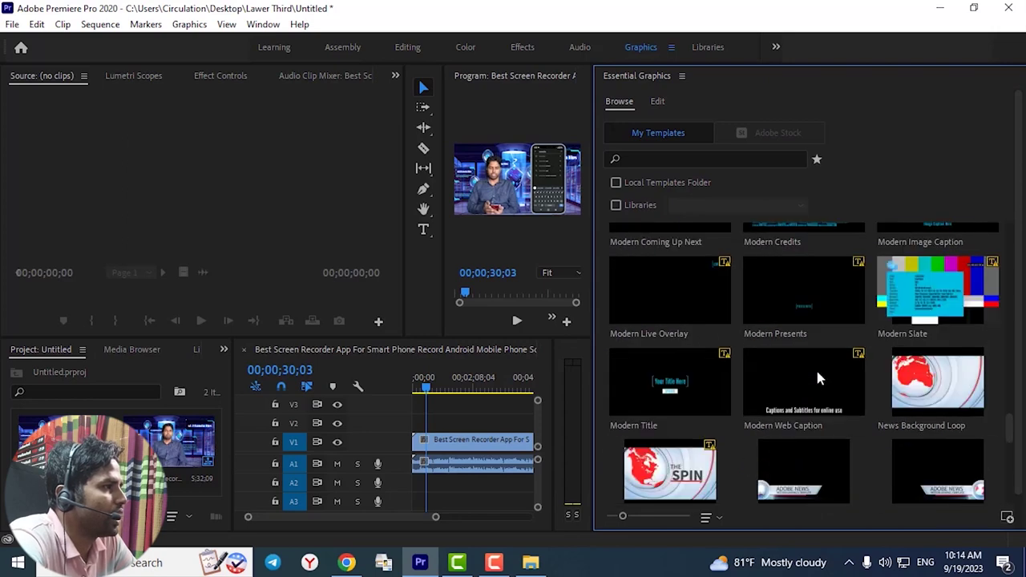
scroll(817, 371, "up", 5)
scroll(822, 336, "down", 2)
scroll(831, 285, "up", 1)
scroll(831, 287, "up", 1)
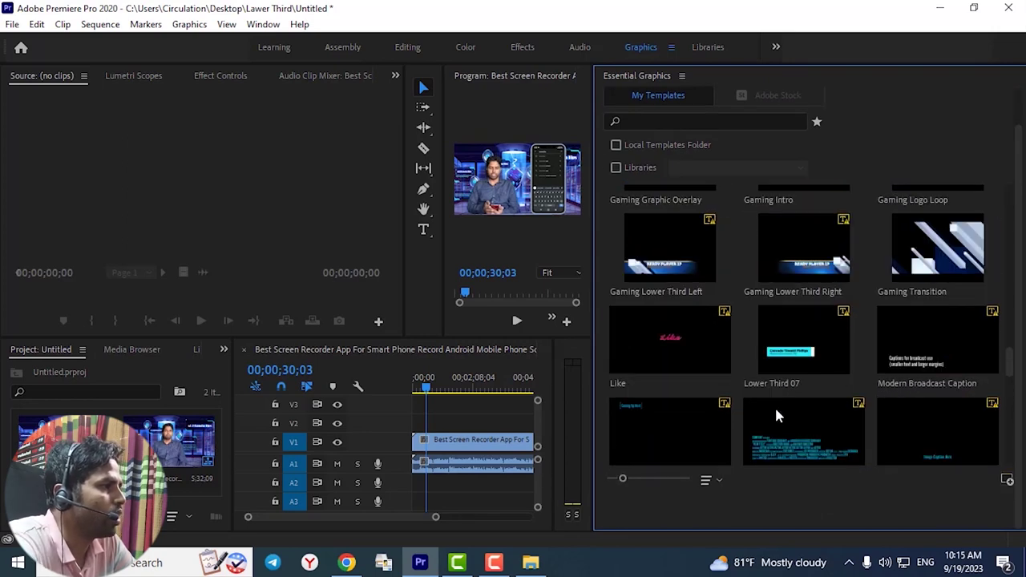
left_click(798, 358)
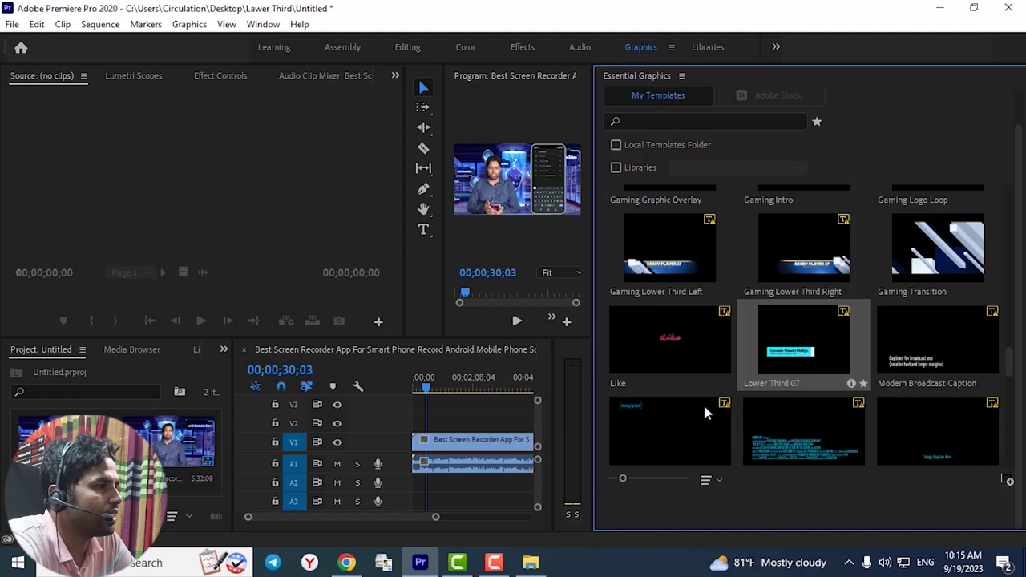
left_click_drag(672, 417, 437, 433)
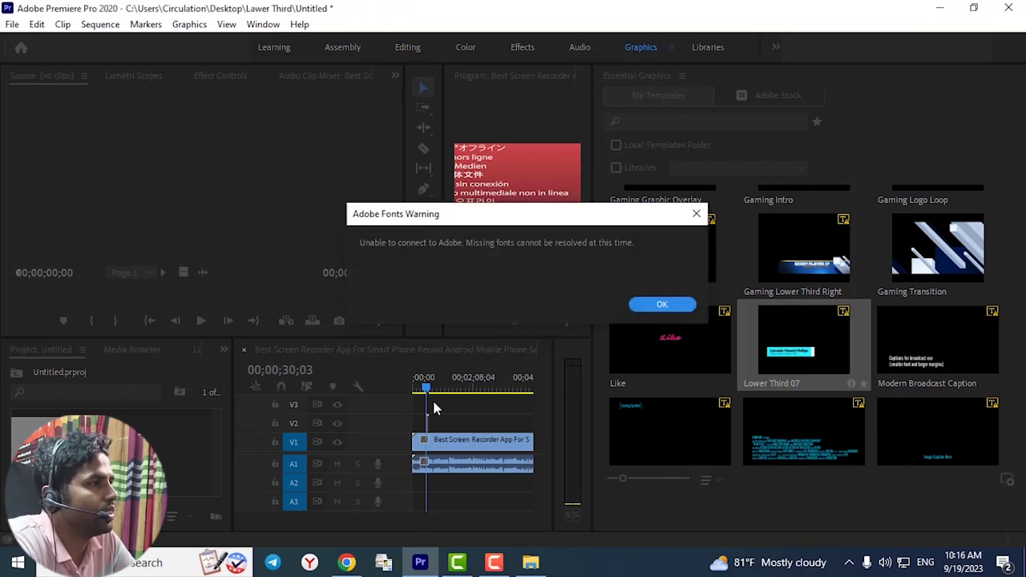
Step: Dismiss the Adobe Fonts warning and accept default-font substitution for OpenSans and OpenSans Bold
left_click(668, 309)
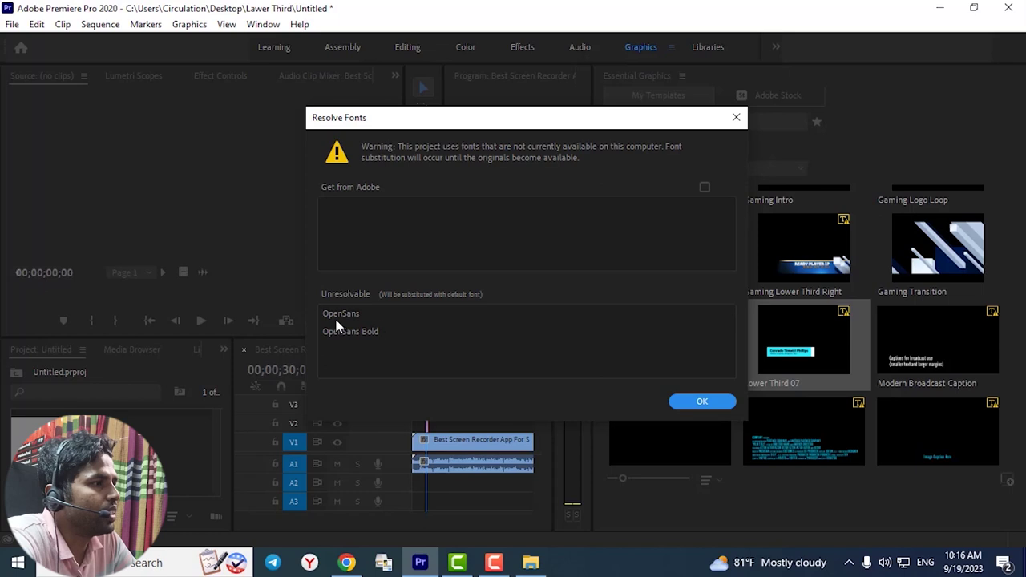
left_click(706, 401)
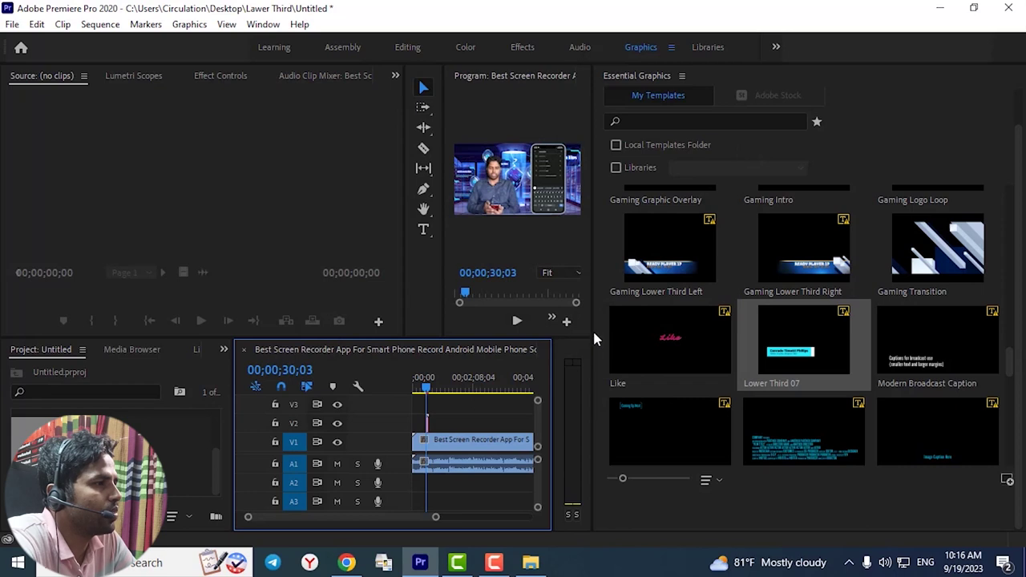
Step: Enlarge the Program Monitor, widen the timeline panel, and park the playhead near 30 seconds
left_click_drag(593, 331, 638, 321)
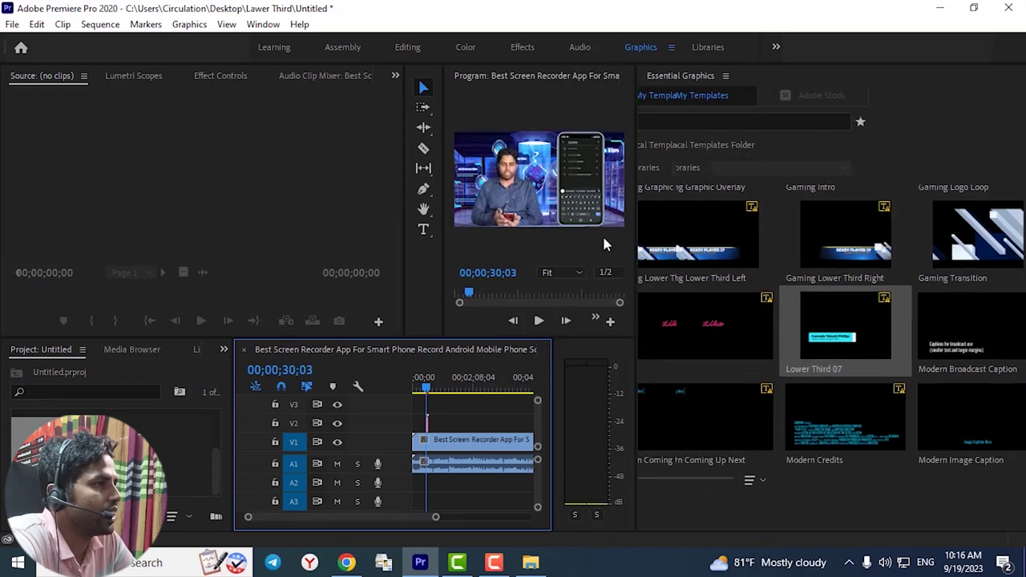
left_click(639, 270)
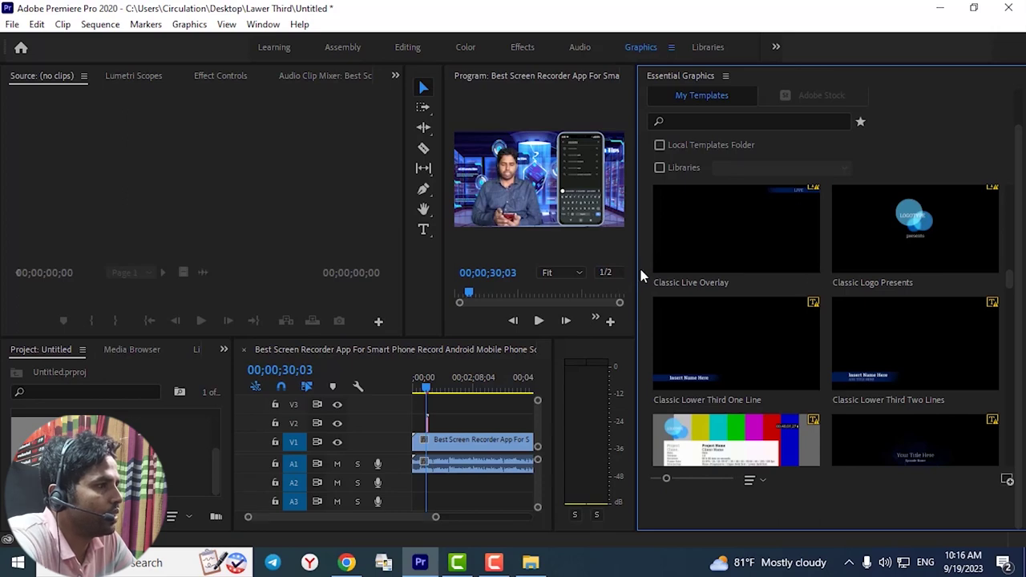
mouse_move(638, 270)
left_mouse_down()
mouse_move(838, 273)
mouse_move(929, 311)
left_mouse_up()
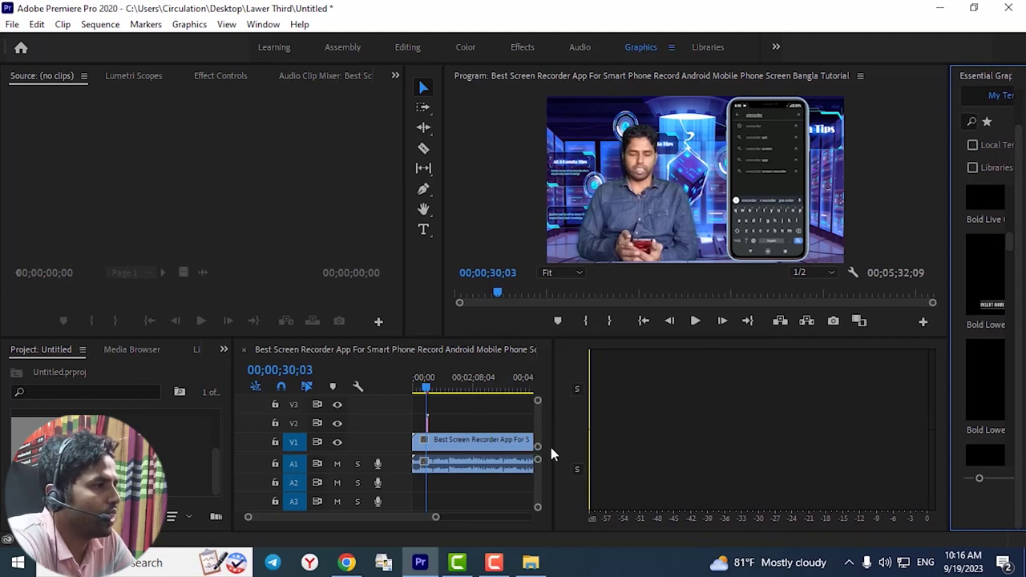
left_click_drag(551, 454, 828, 445)
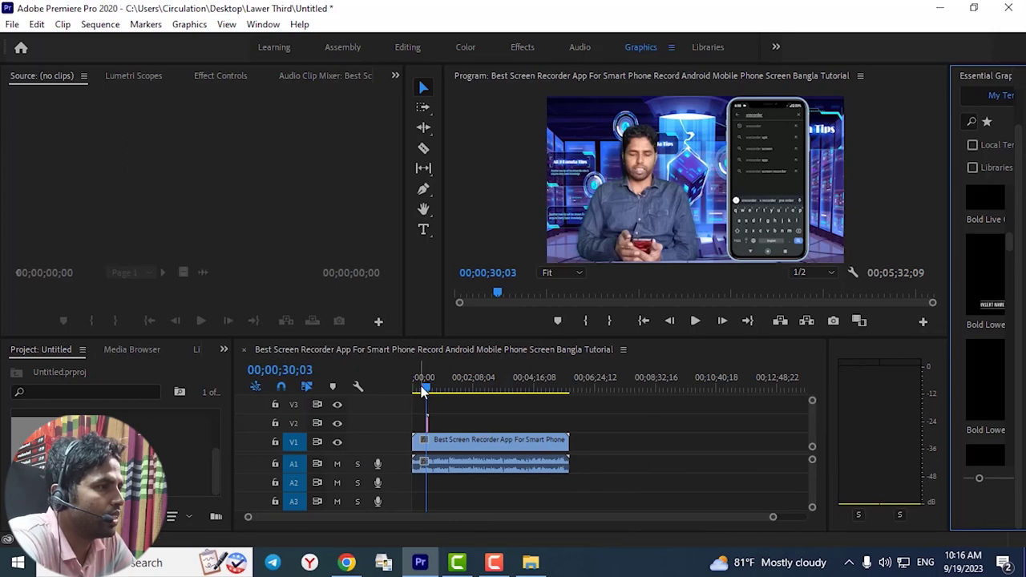
left_click_drag(424, 390, 429, 392)
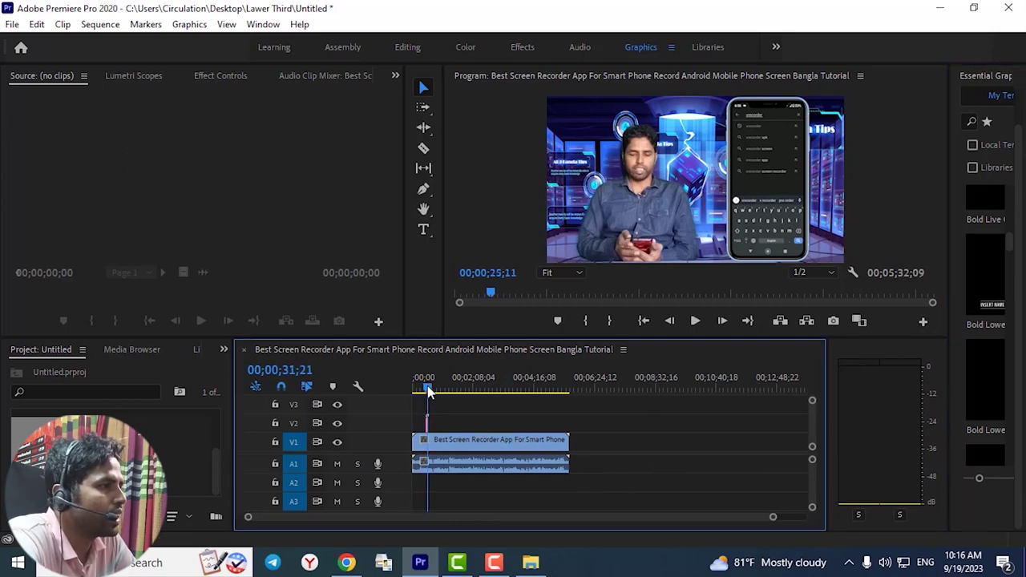
Step: Set the Program Monitor zoom to 10% and zoom the timeline in around the playhead
left_click(577, 272)
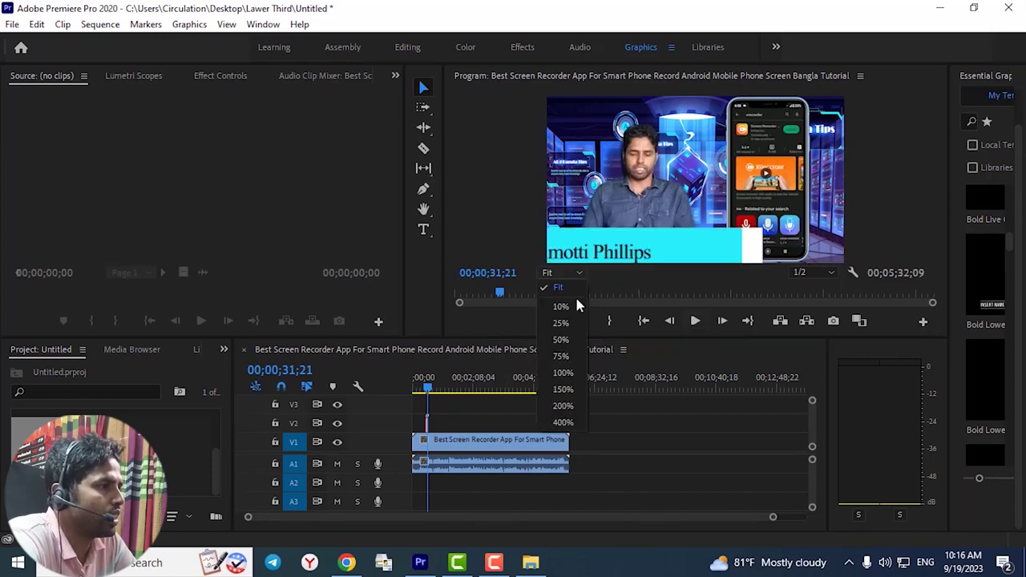
left_click(571, 307)
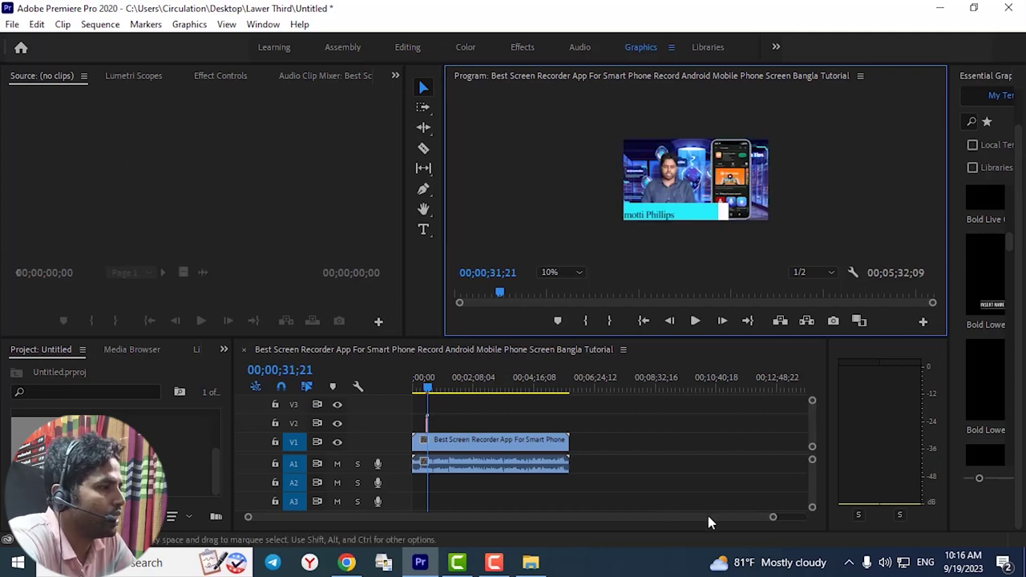
left_click(773, 519)
key("=")
key("=")
key("=")
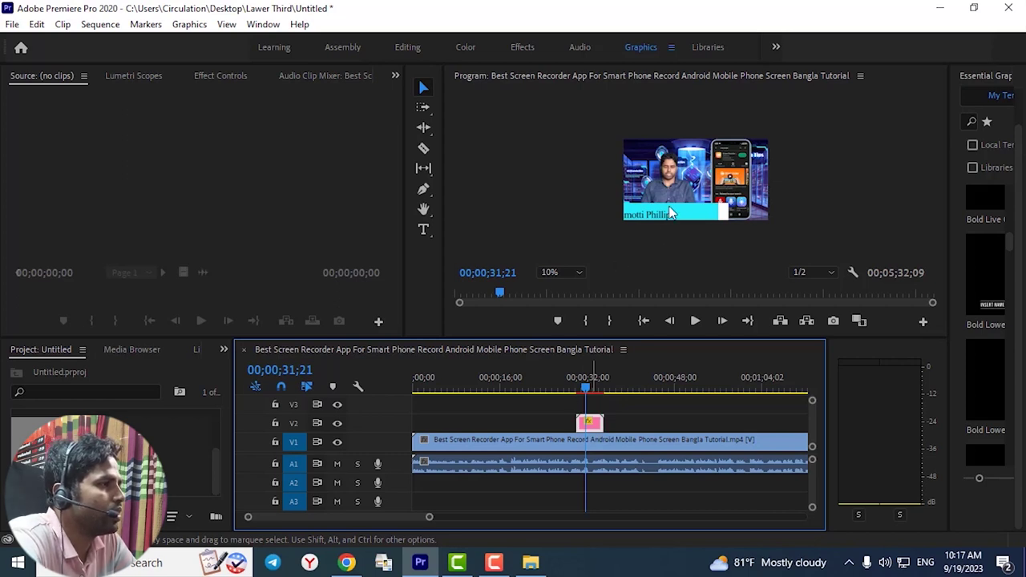
Step: Scale the lower-third down, move it to the bottom-left, and set monitor zoom back to Fit
left_click(594, 425)
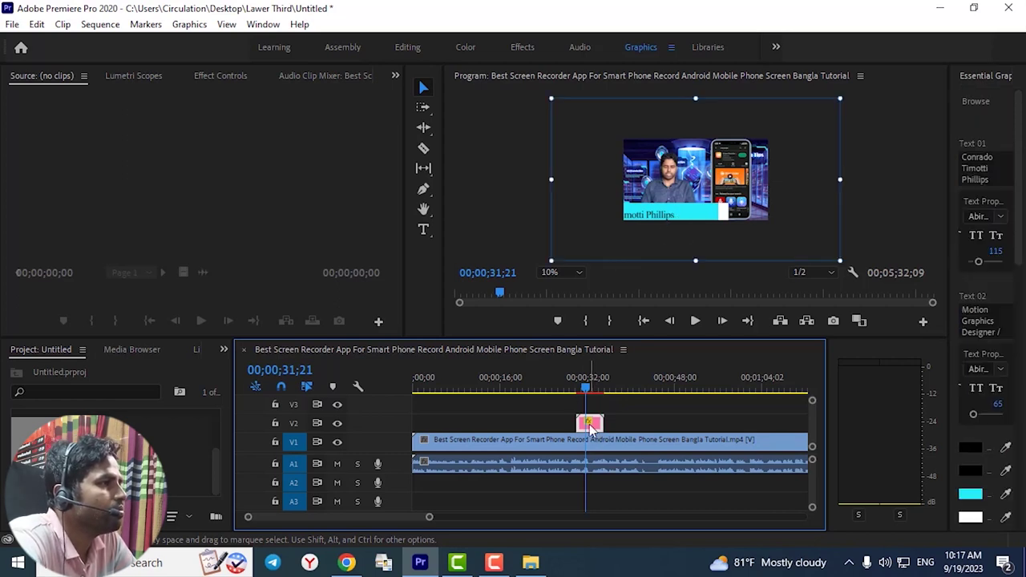
left_click(840, 261)
left_click_drag(841, 261, 801, 230)
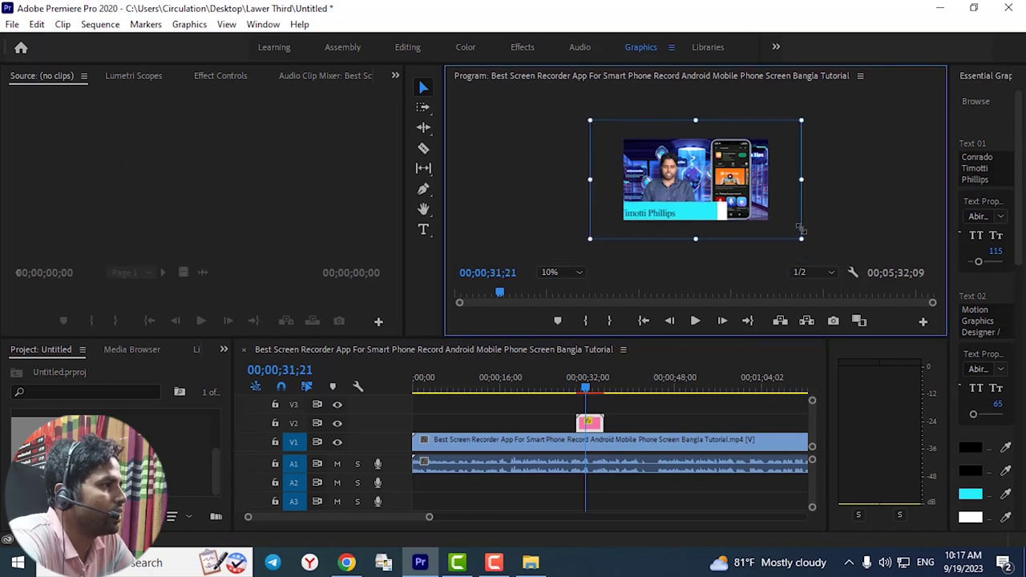
mouse_move(699, 223)
left_mouse_down()
mouse_move(681, 236)
mouse_move(669, 217)
left_mouse_up()
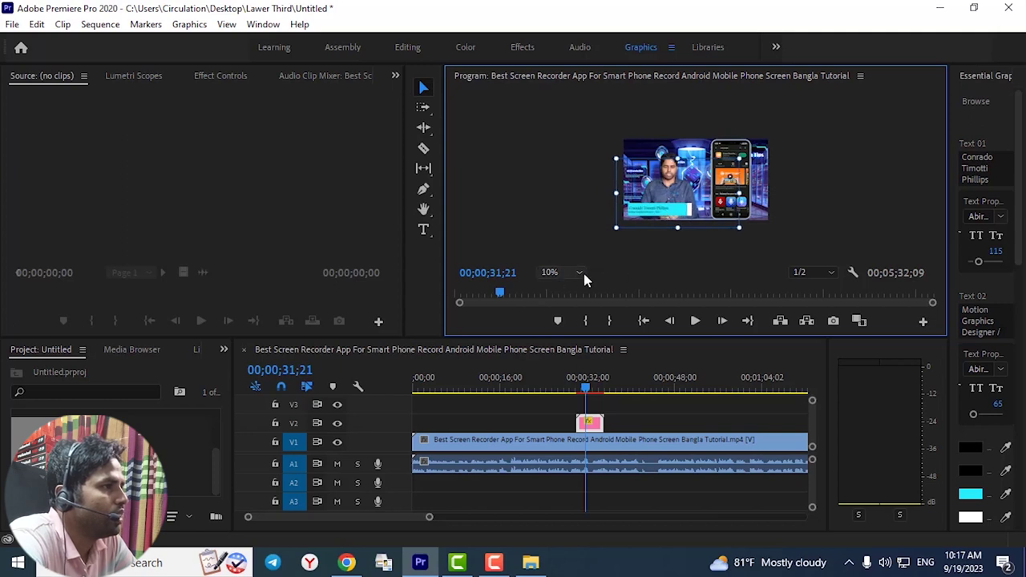
mouse_move(736, 218)
left_mouse_down()
mouse_move(677, 209)
mouse_move(649, 218)
left_mouse_up()
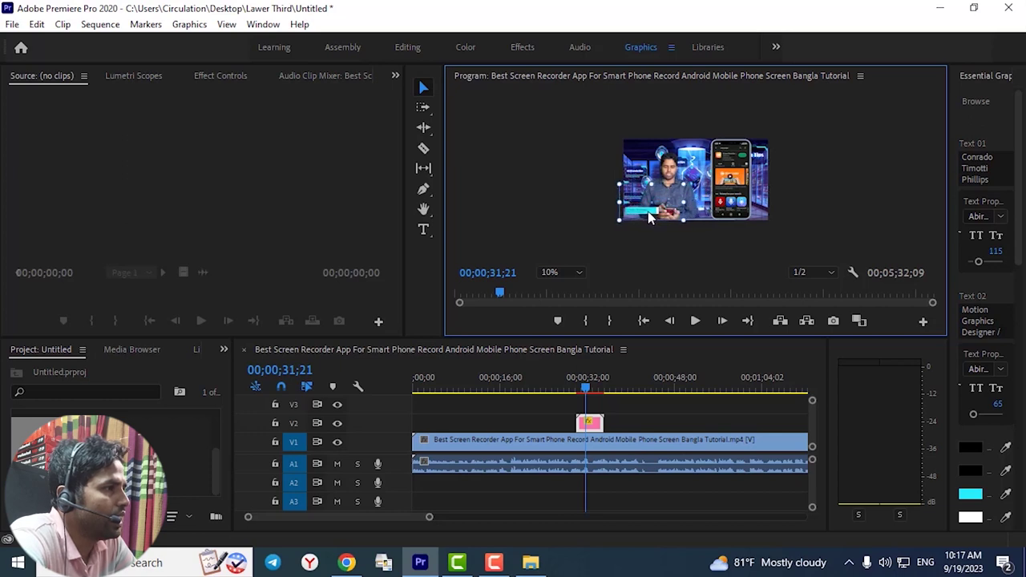
left_click(561, 272)
left_click(559, 288)
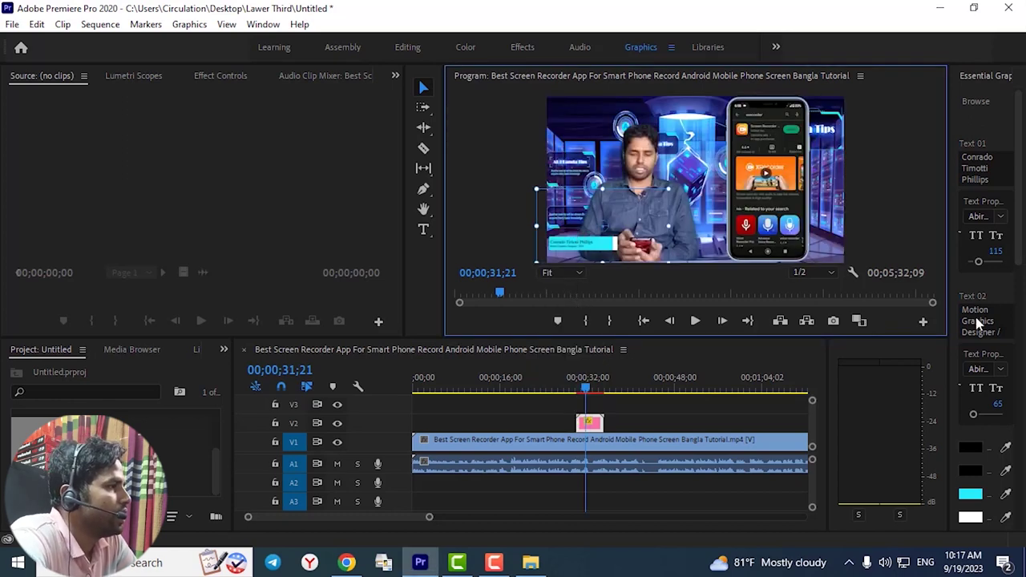
Step: Widen the Essential Graphics panel and replace the Text 01 sample name with the presenter's full name
left_click_drag(948, 321, 814, 343)
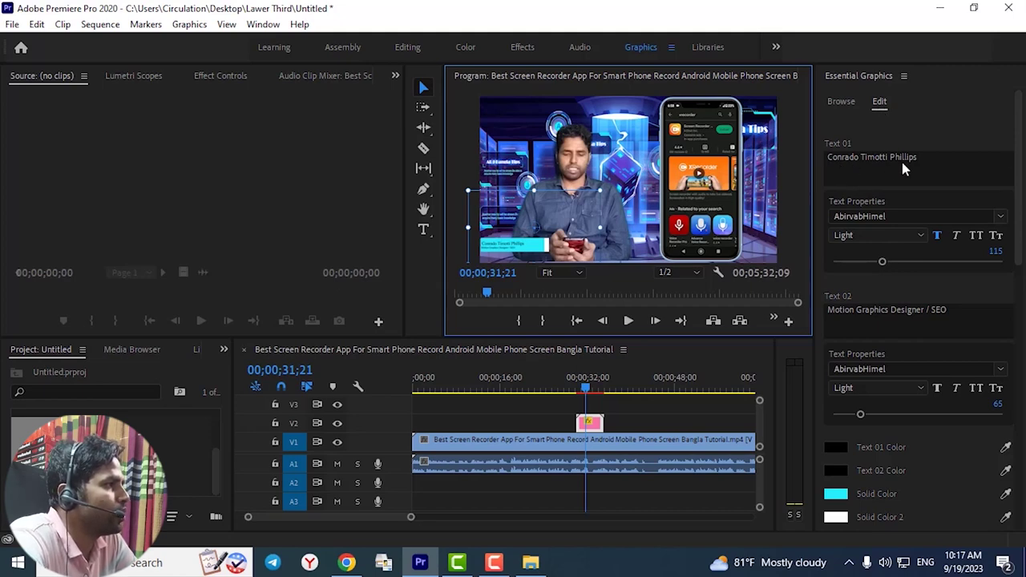
left_click(940, 158)
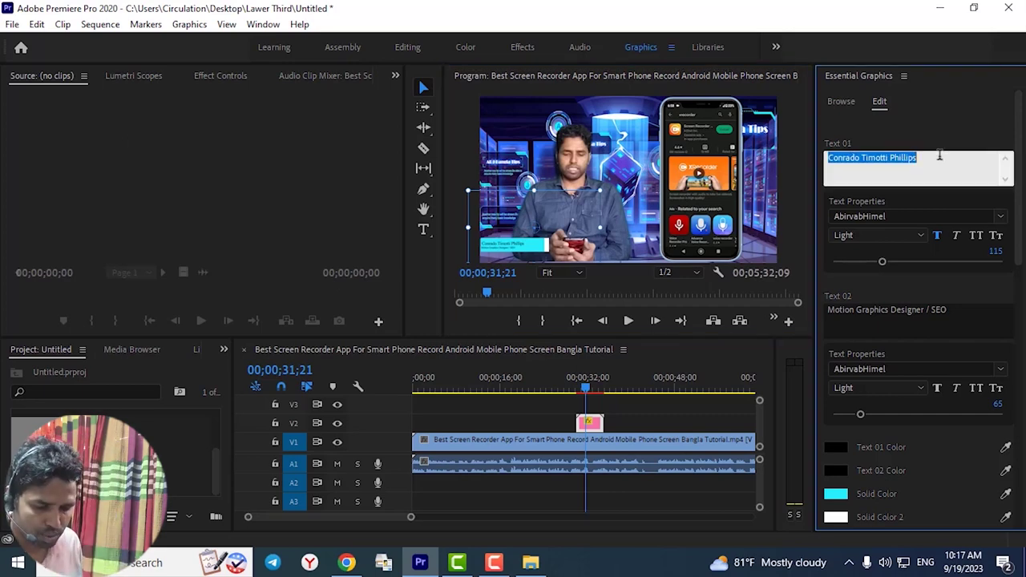
type("A")
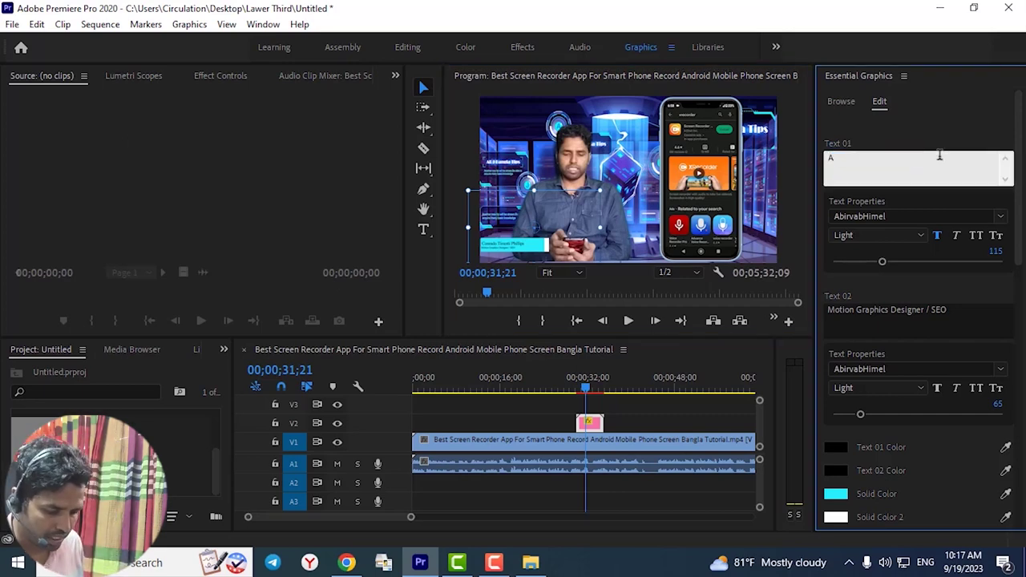
type("tikur Ra")
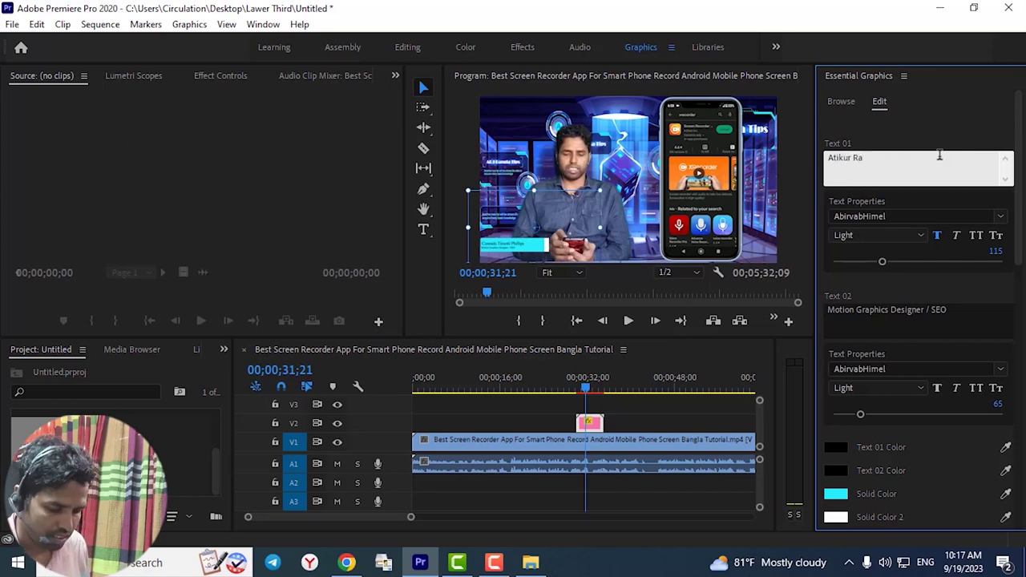
type("hman Jin")
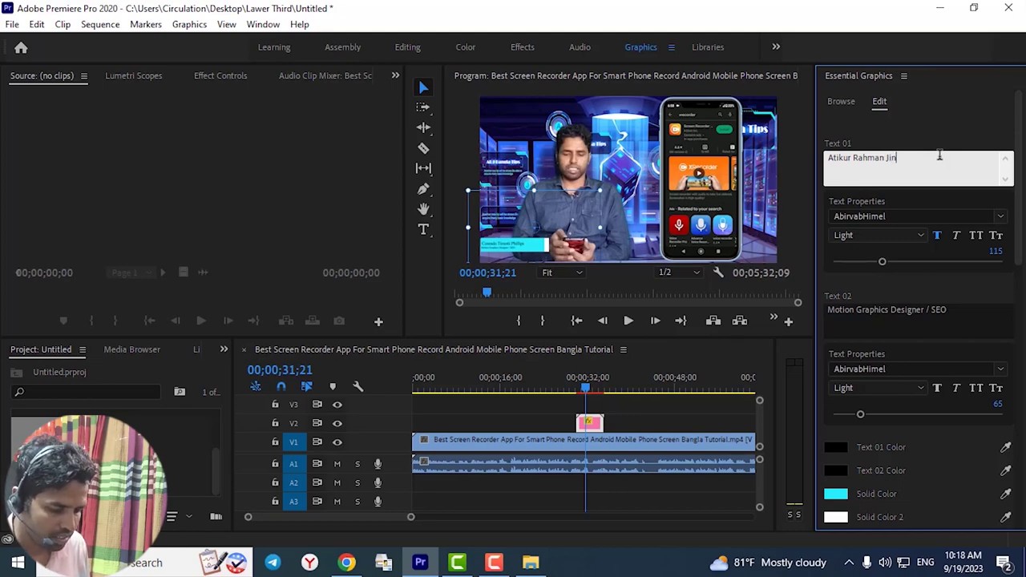
type("tu")
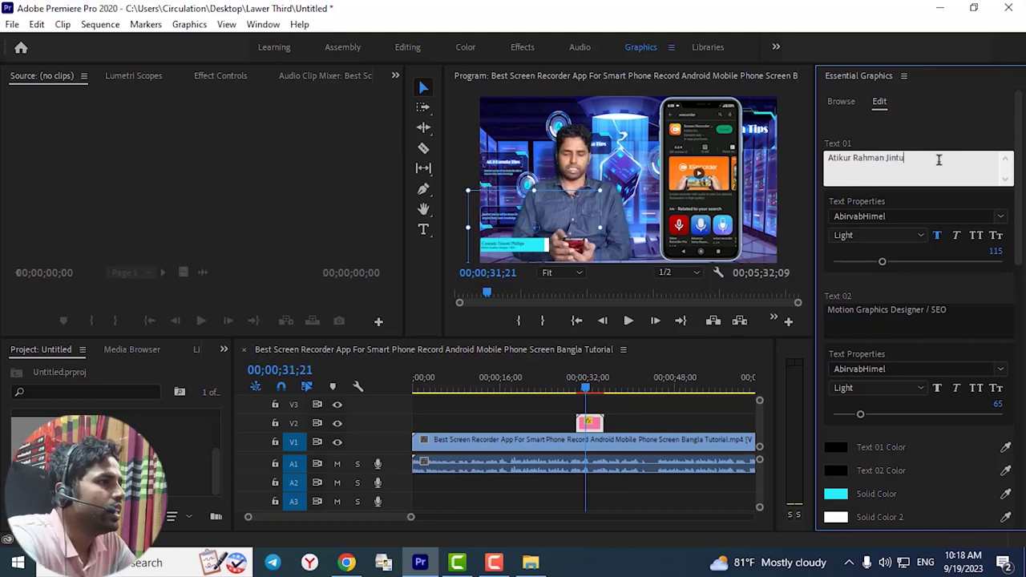
left_click(945, 309)
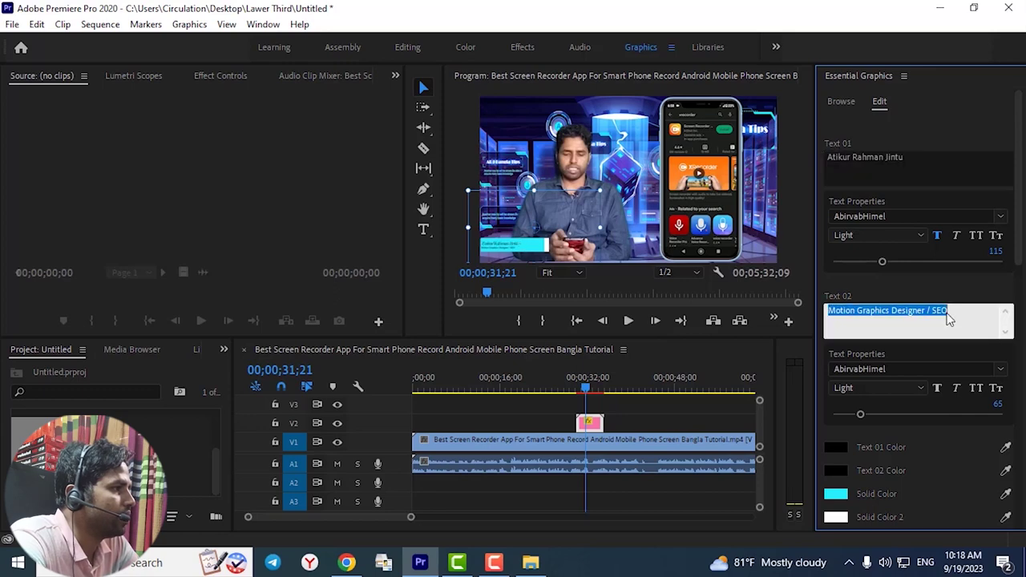
Step: Retype the Text 02 line as 'Content Creator ( ARJ BANGLA tIPS )' and scrub near 31 s to check it
left_click_drag(948, 313, 829, 318)
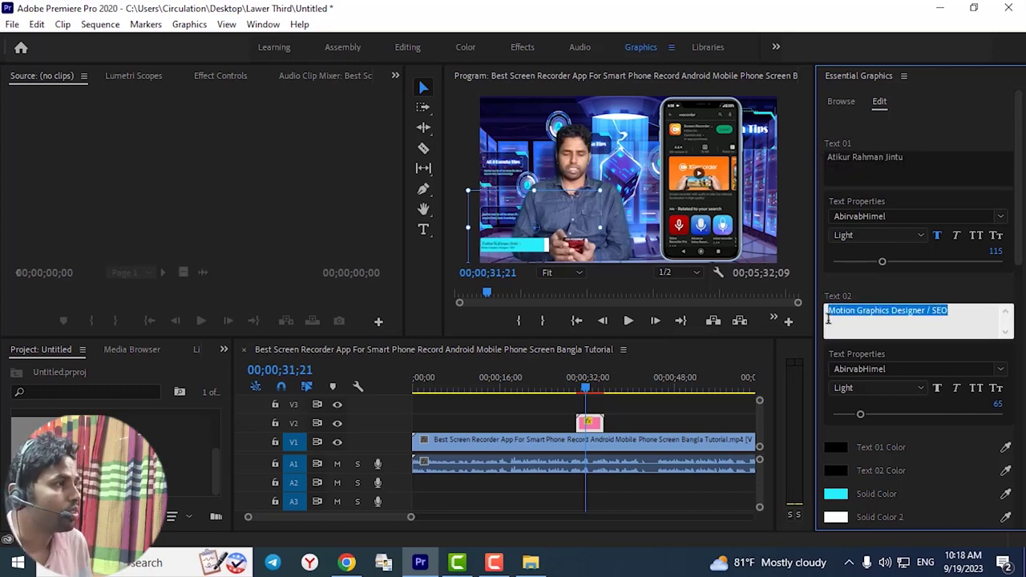
key("BackSpace")
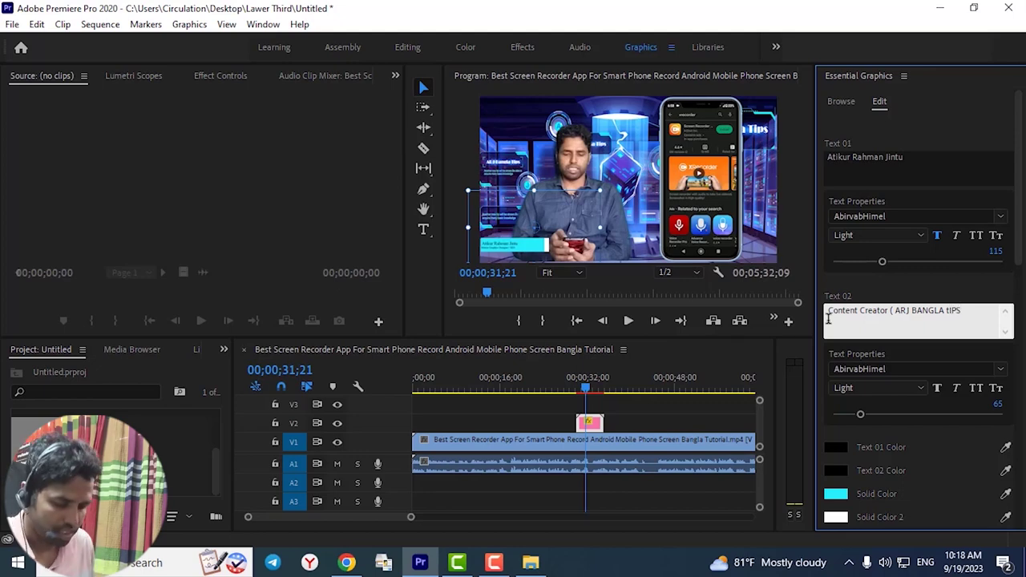
type(")")
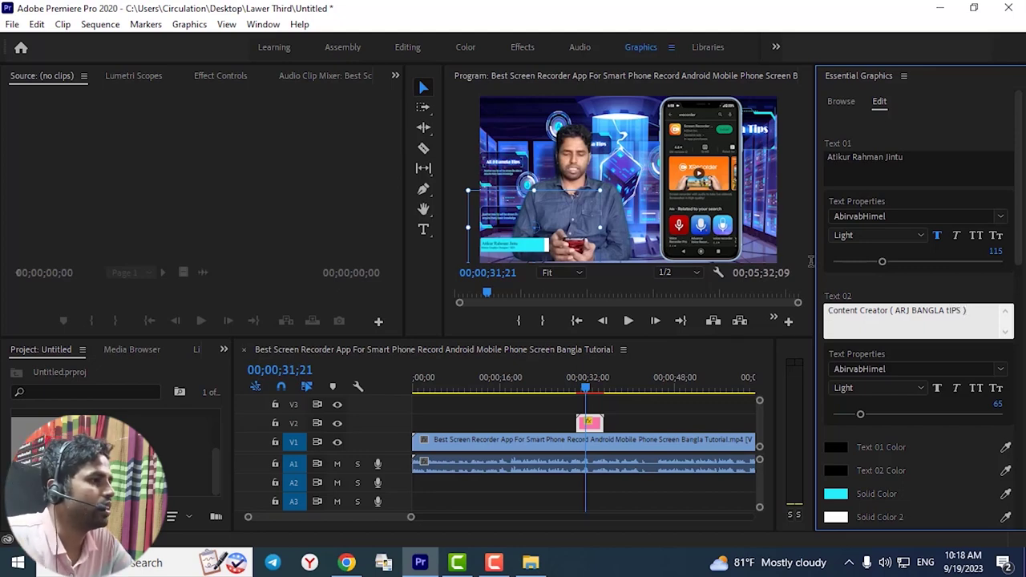
left_click(649, 423)
left_click_drag(607, 383, 586, 386)
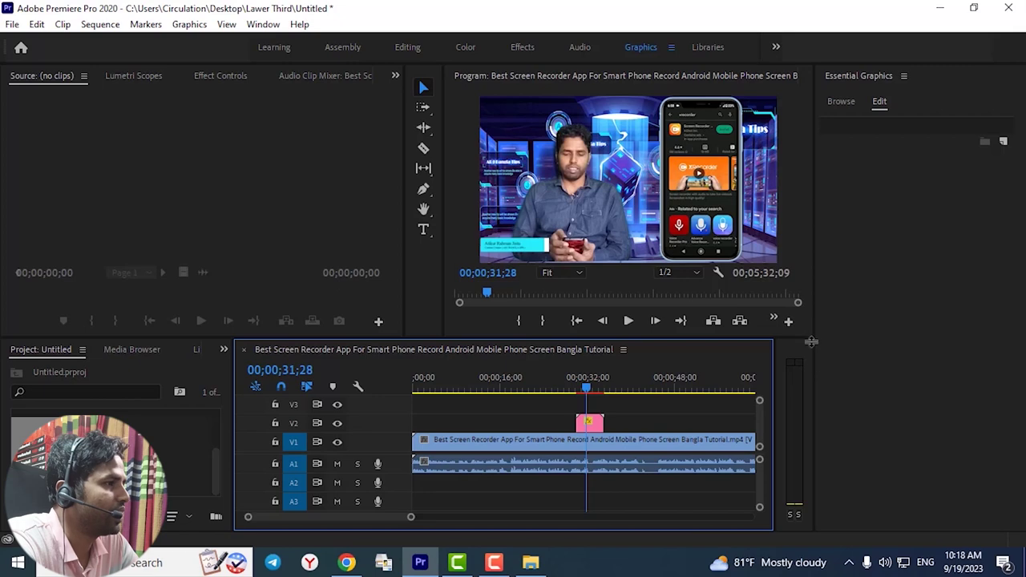
Step: Enlarge the Program Monitor by dragging its panel dividers taller and wider
left_click_drag(811, 341, 834, 484)
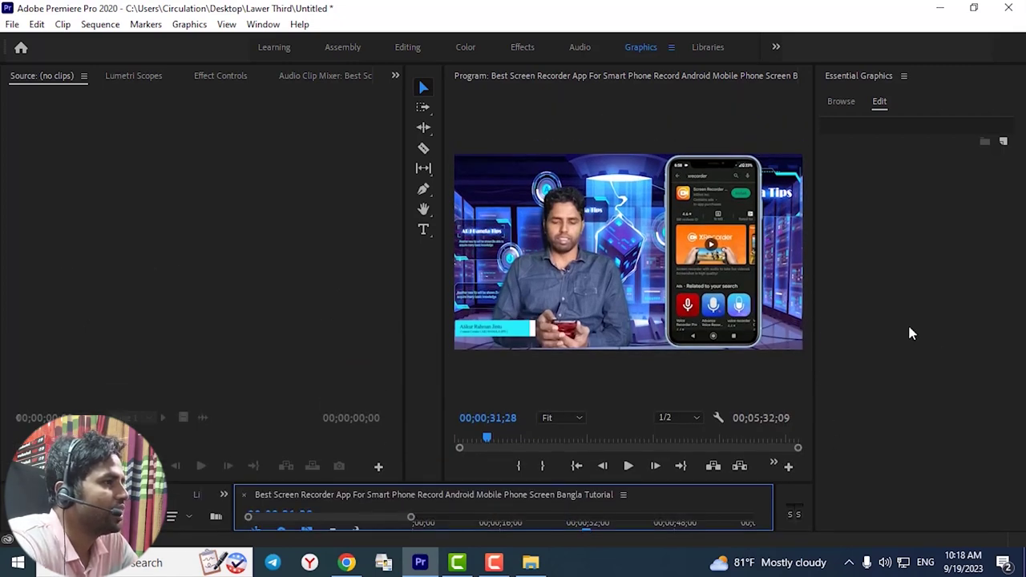
left_click(439, 343)
left_click_drag(443, 329, 228, 316)
Step: Select the lower-third in the preview, then play and stop the sequence to review it
left_click(331, 377)
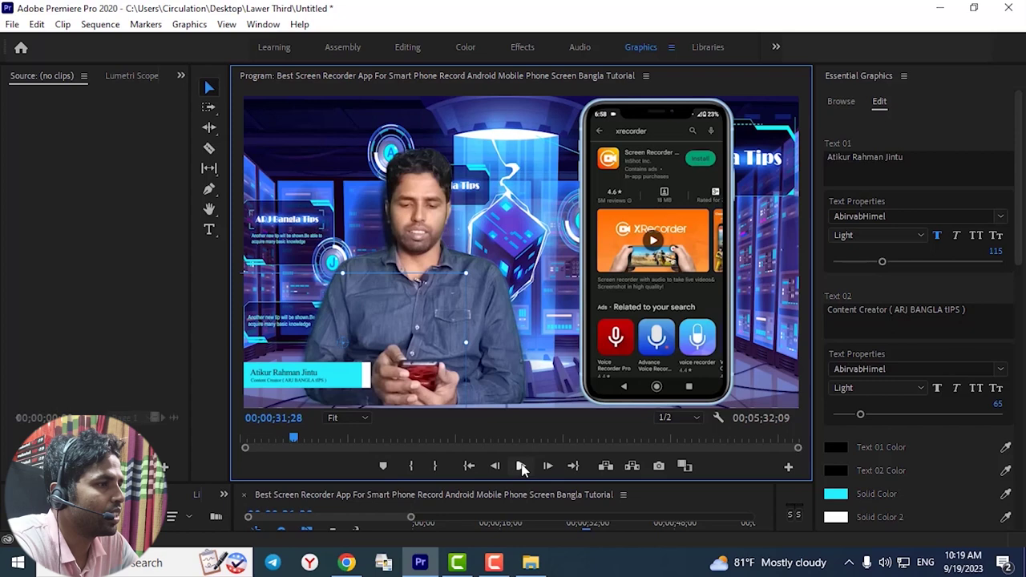
left_click(521, 468)
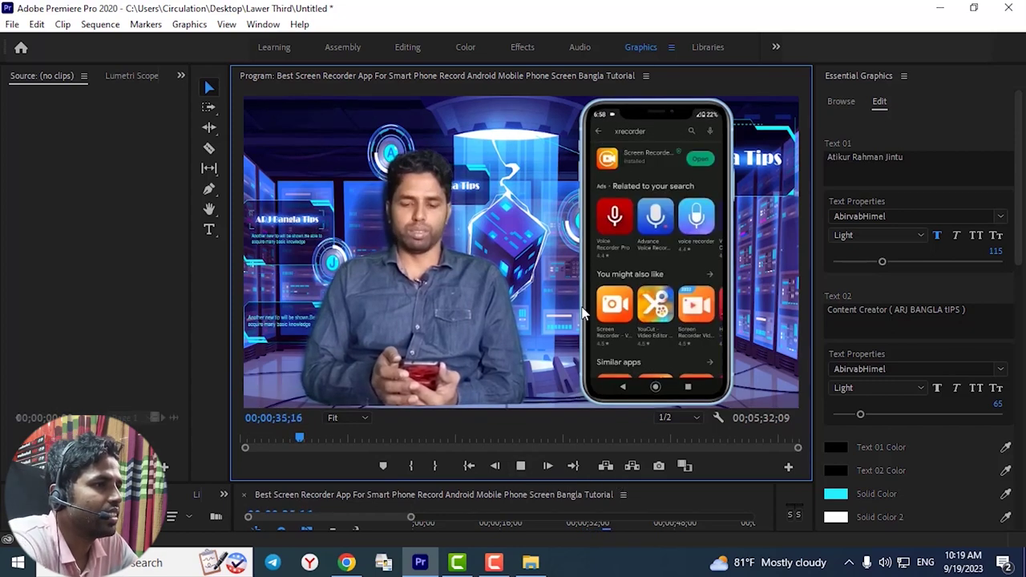
left_click(521, 465)
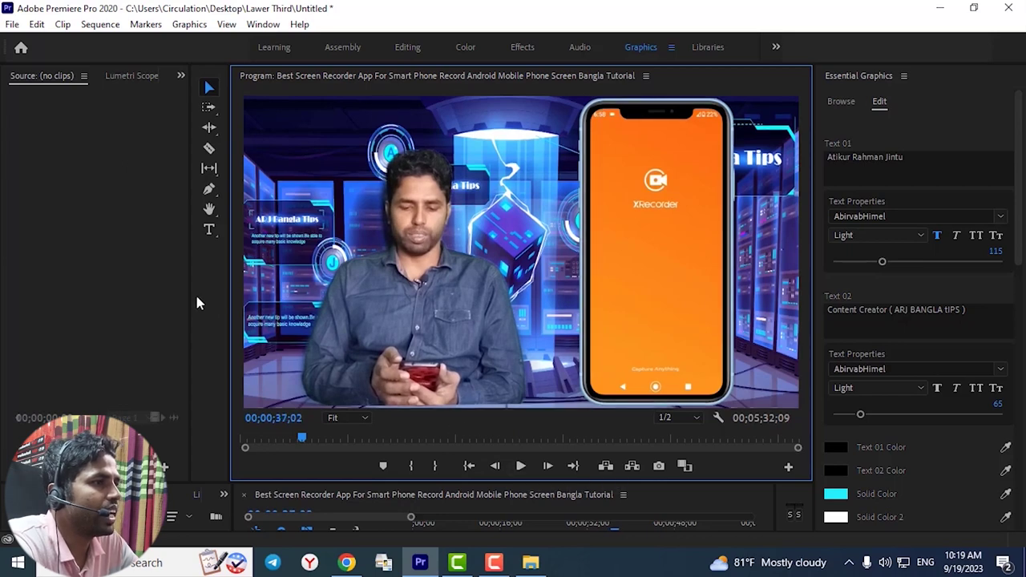